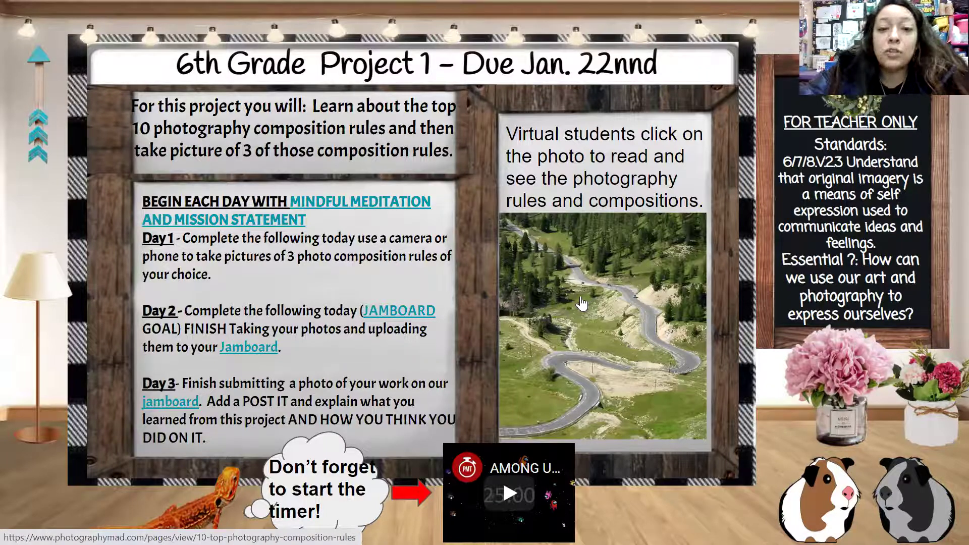
Open the photography composition rules page linked from the road photo and examine its rules and example pictures
click(581, 303)
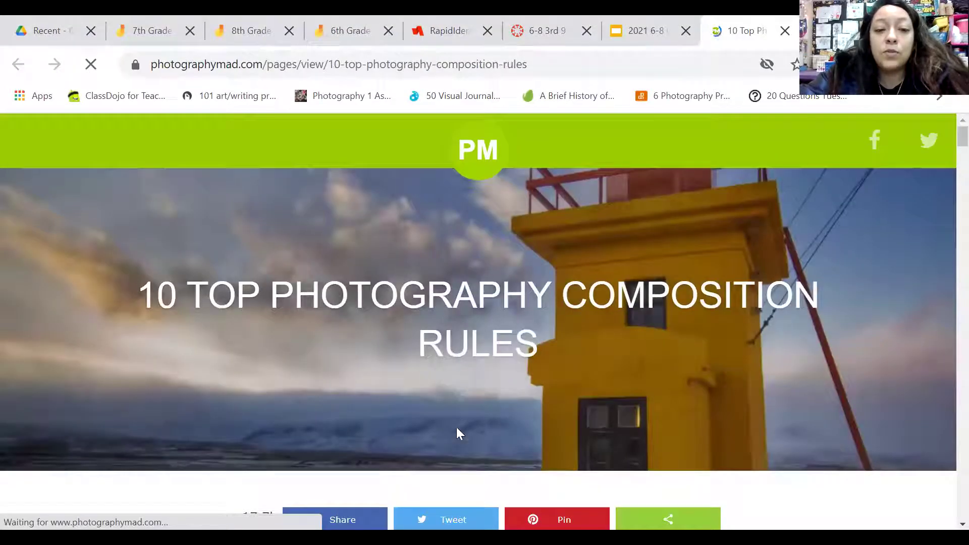
scroll(444, 448, down, 9)
scroll(458, 403, down, 20)
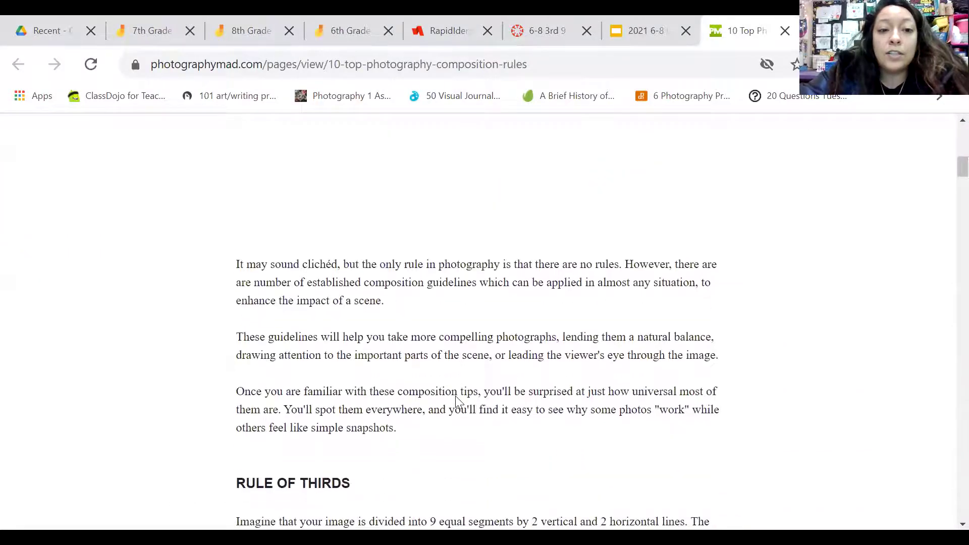
scroll(456, 396, down, 15)
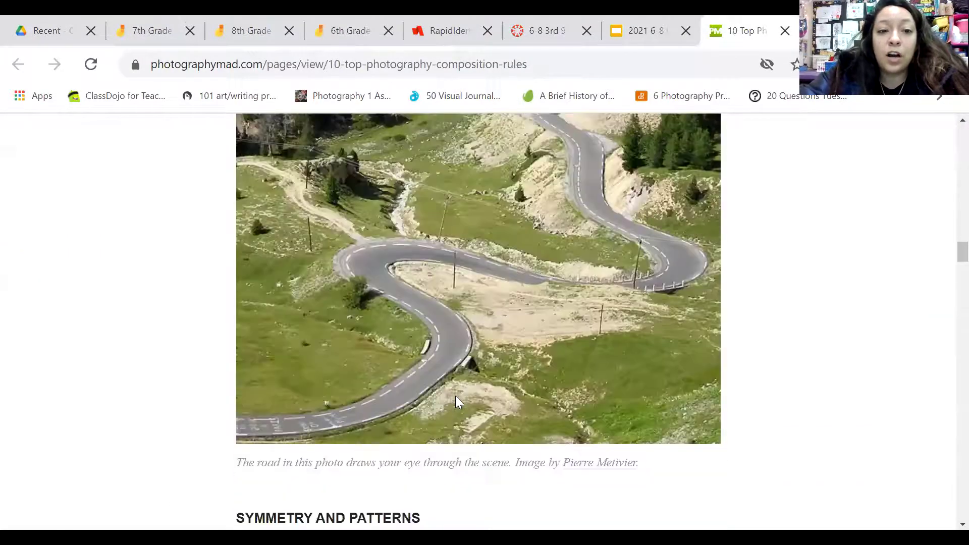
scroll(455, 396, down, 4)
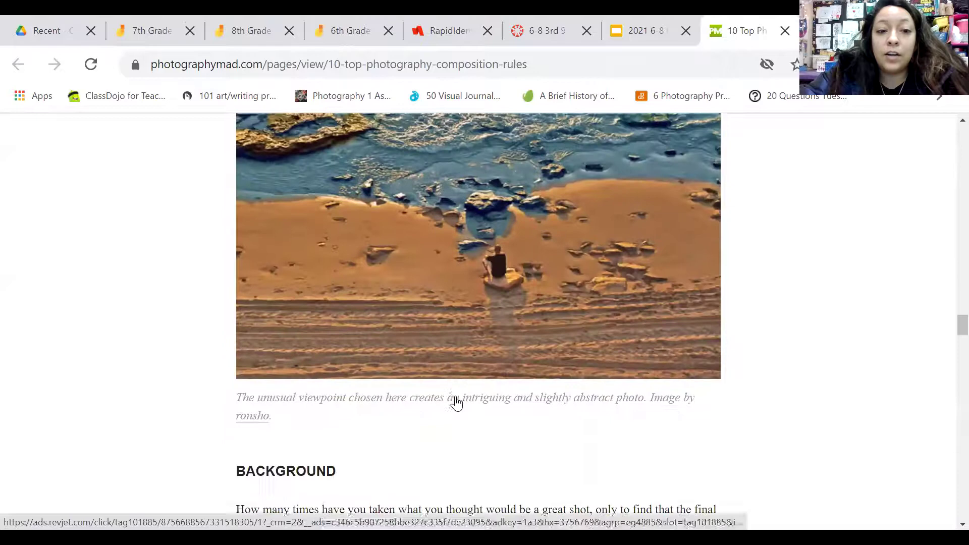
scroll(456, 399, up, 20)
scroll(456, 402, up, 10)
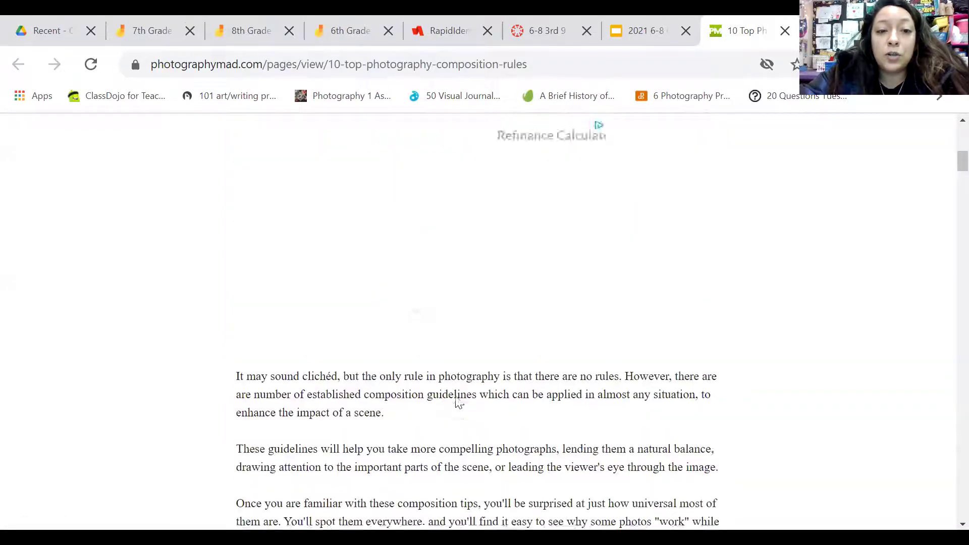
scroll(457, 402, down, 8)
scroll(456, 402, down, 8)
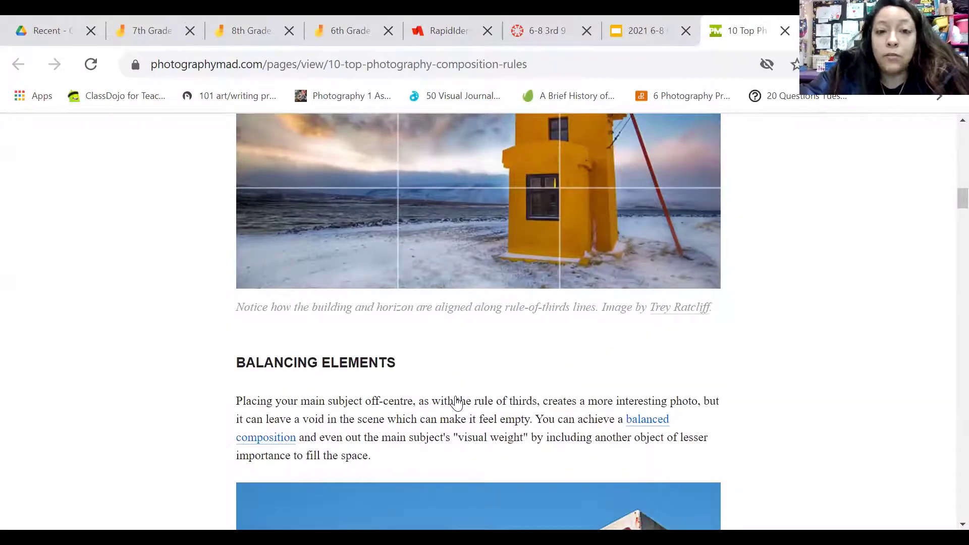
scroll(456, 403, down, 1)
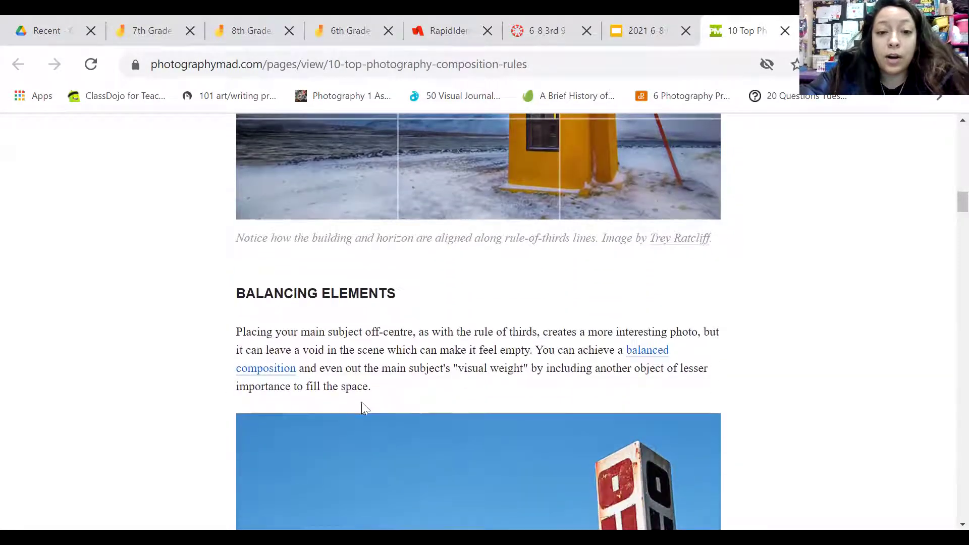
scroll(436, 410, down, 4)
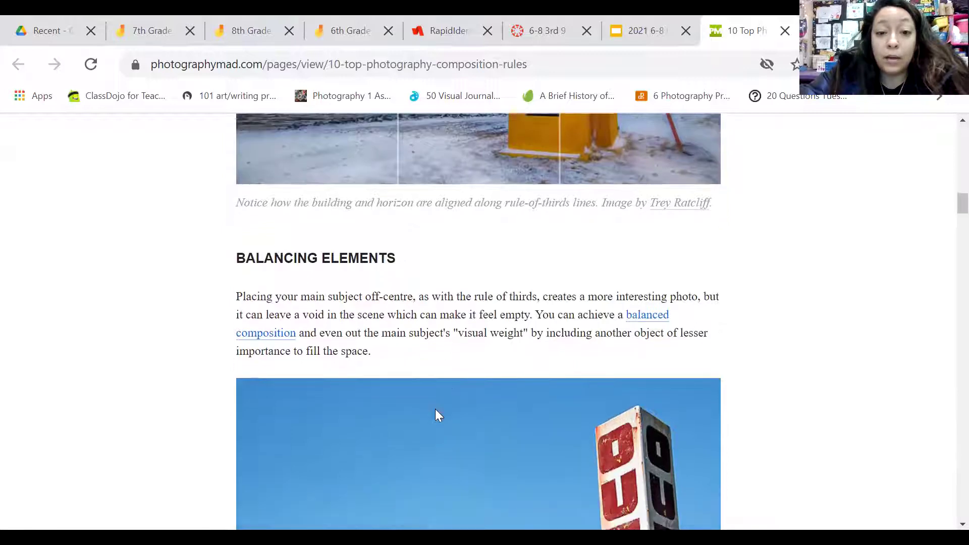
scroll(436, 409, up, 15)
scroll(436, 410, up, 10)
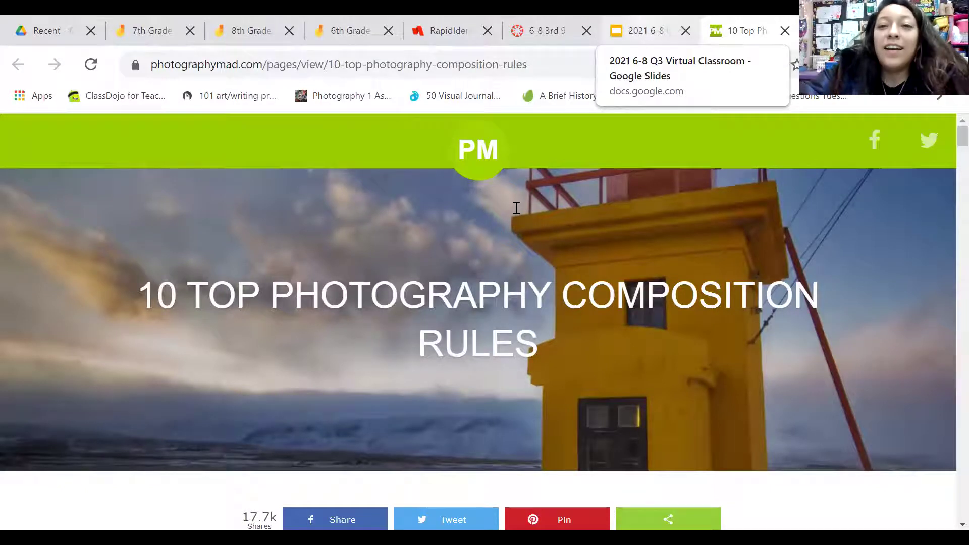
Return to the project slide and open the Jamboard linked in the Day 2 instructions
key(ctrl+shift+Tab)
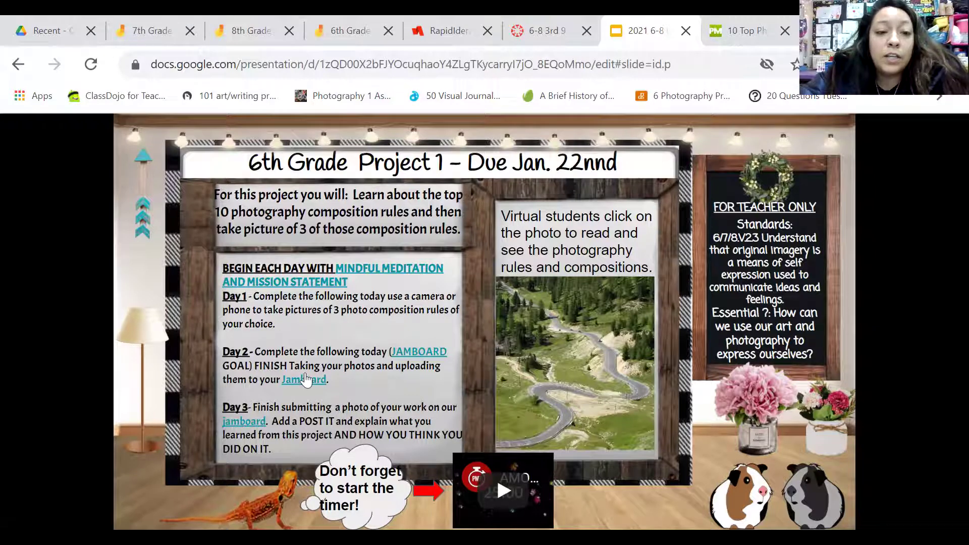
mouse_move(241, 404)
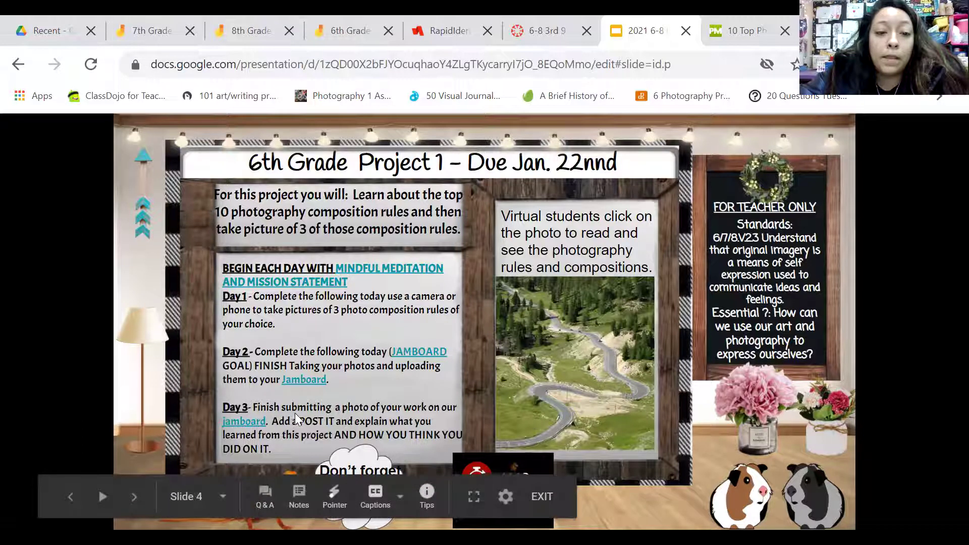
click(305, 379)
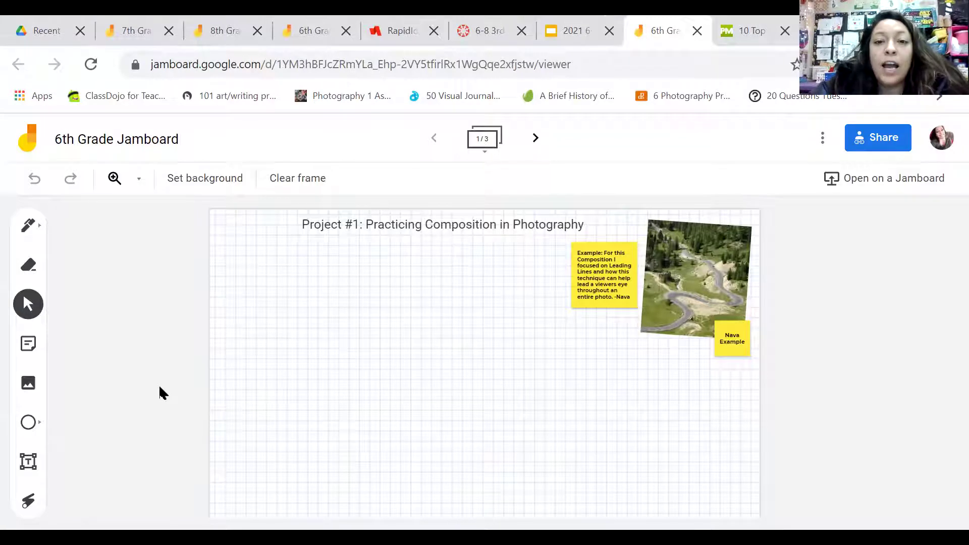
click(29, 385)
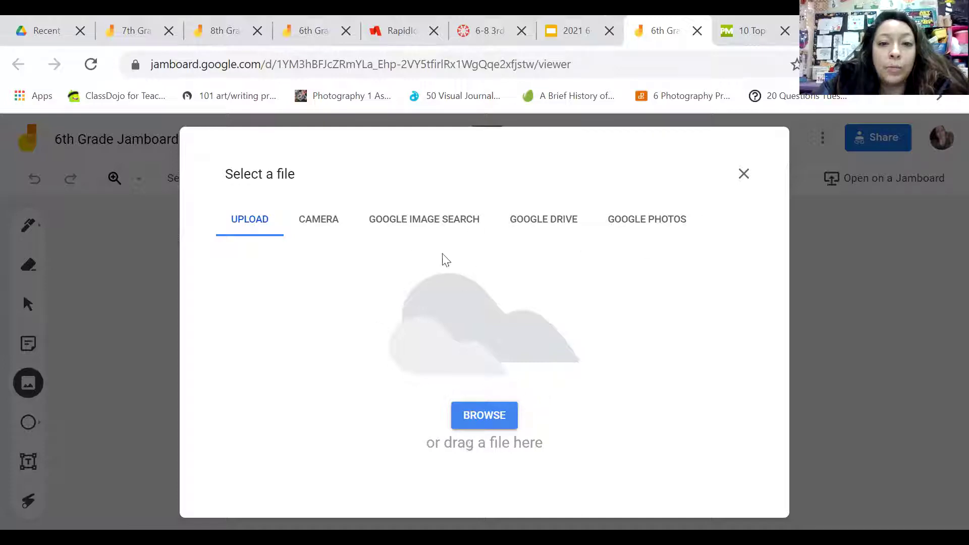
click(429, 221)
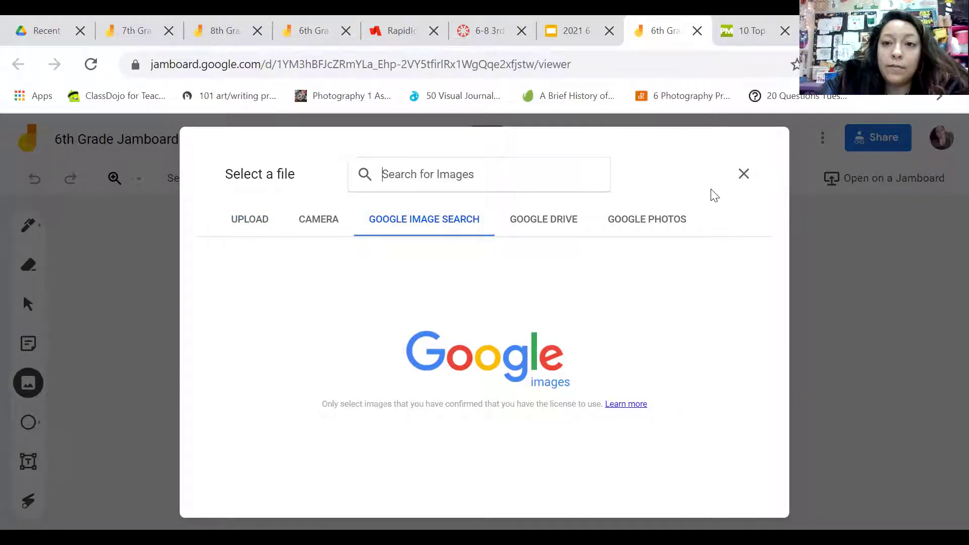
click(745, 182)
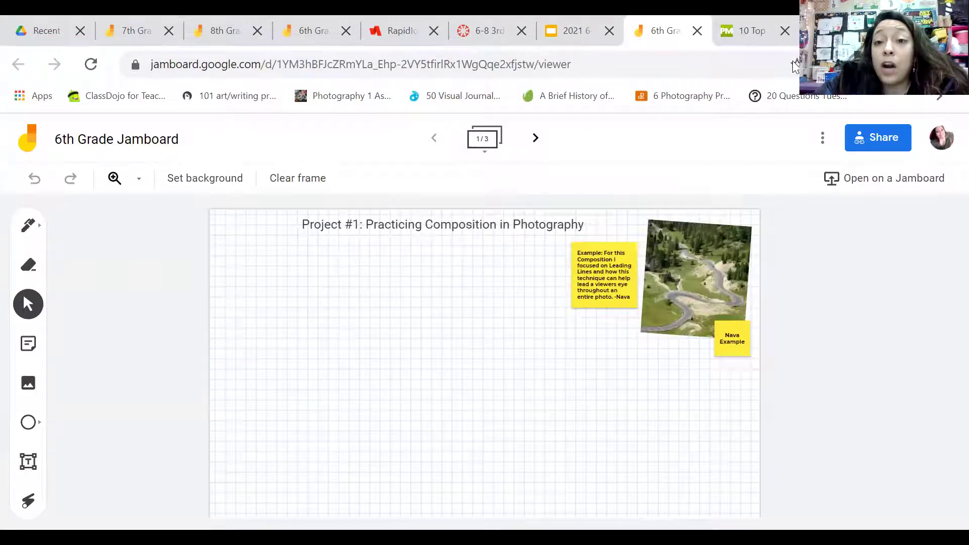
Rotate the road photo on the first frame slightly clockwise
click(695, 266)
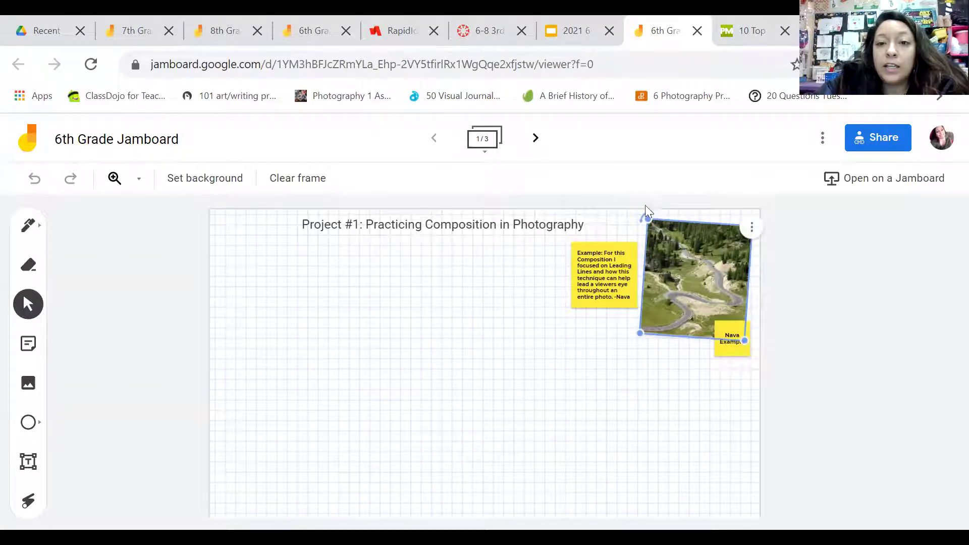
mouse_move(650, 216)
mouse_down()
mouse_move(659, 199)
mouse_move(649, 212)
mouse_up()
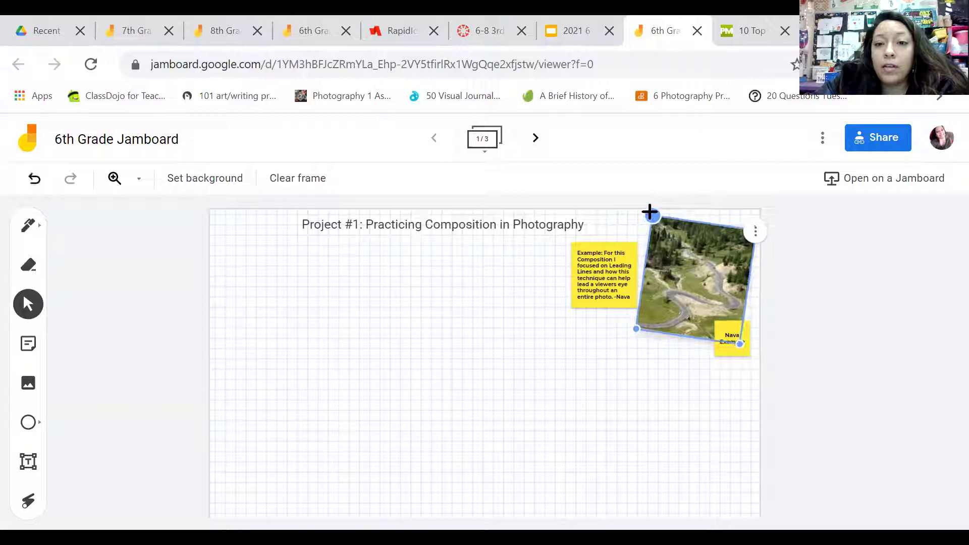
click(587, 266)
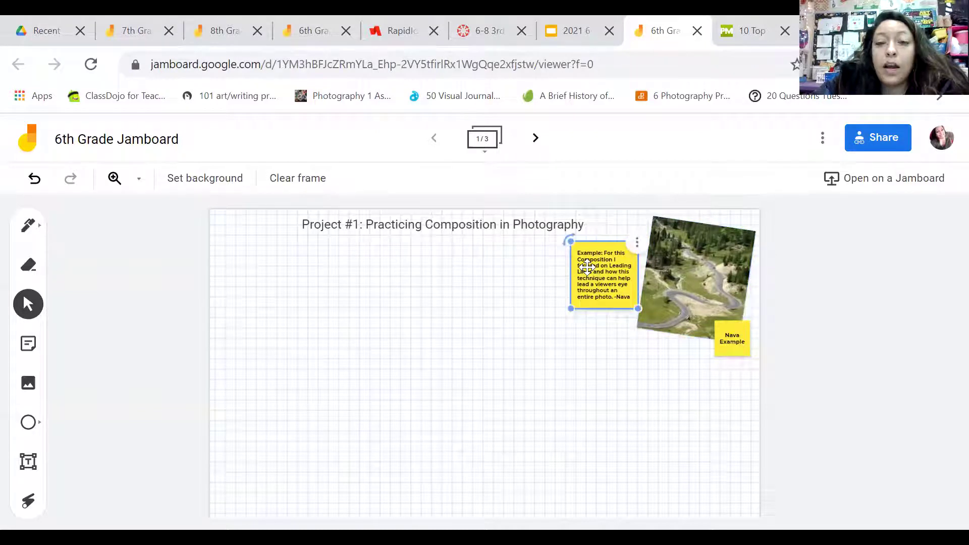
click(707, 266)
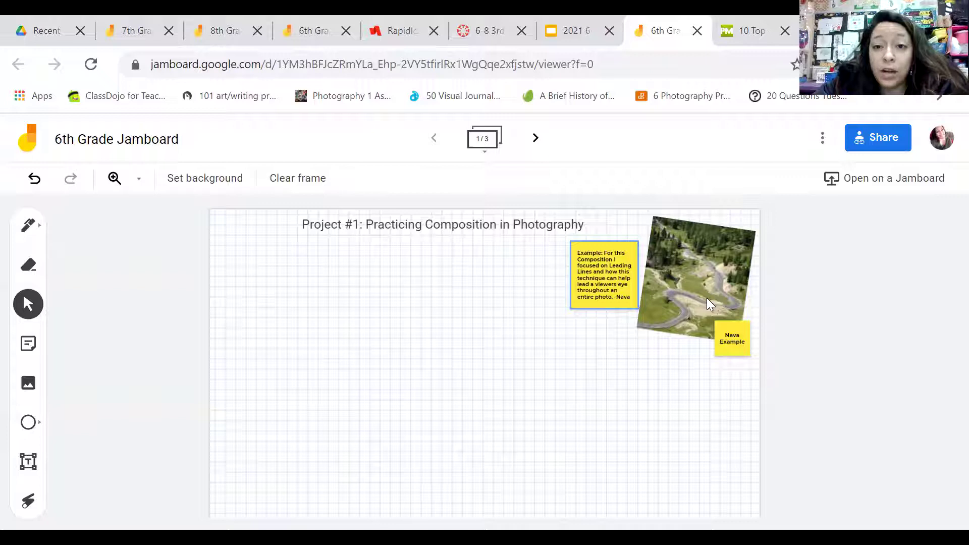
click(591, 288)
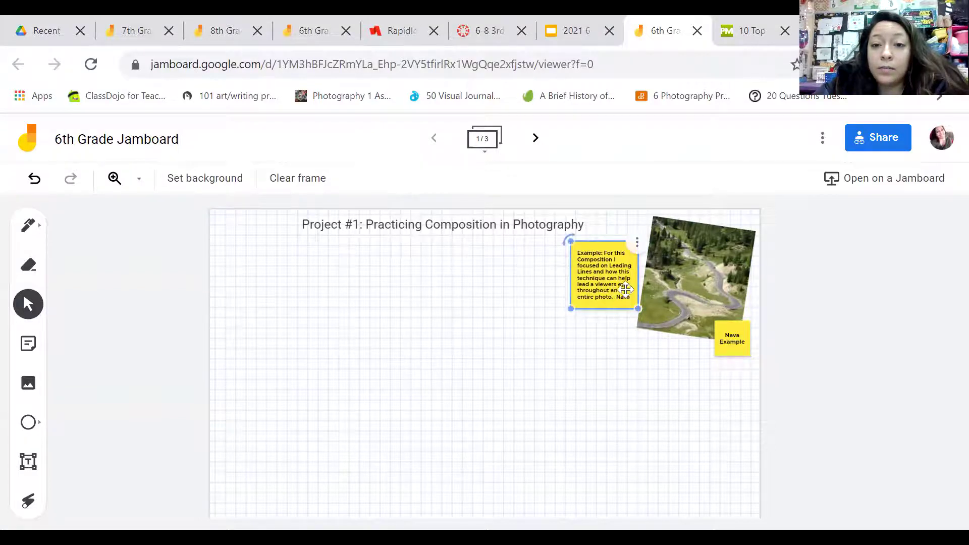
click(704, 368)
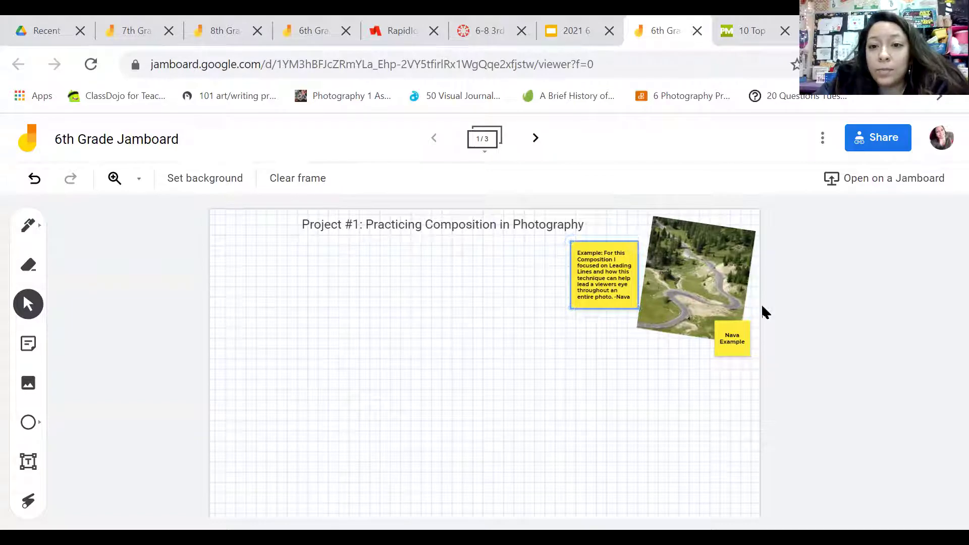
click(734, 345)
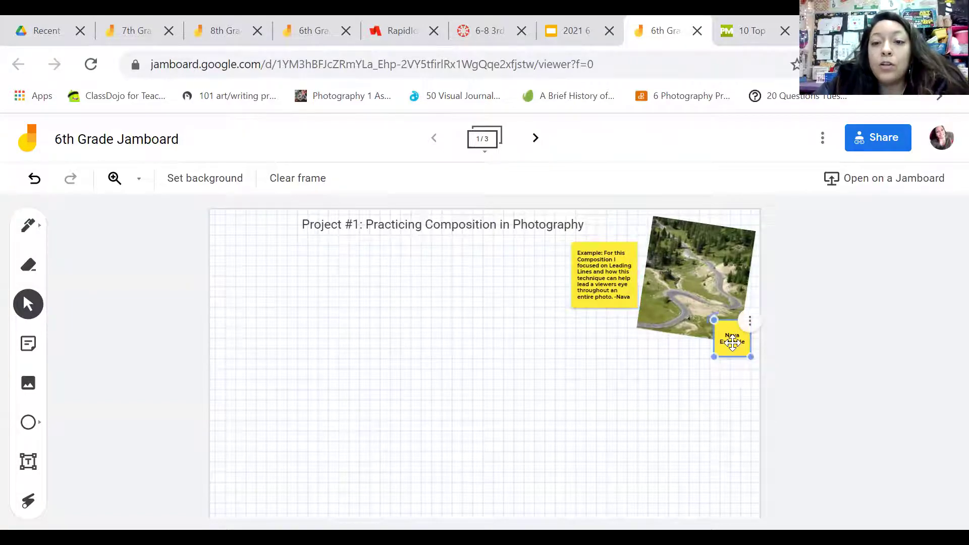
click(512, 500)
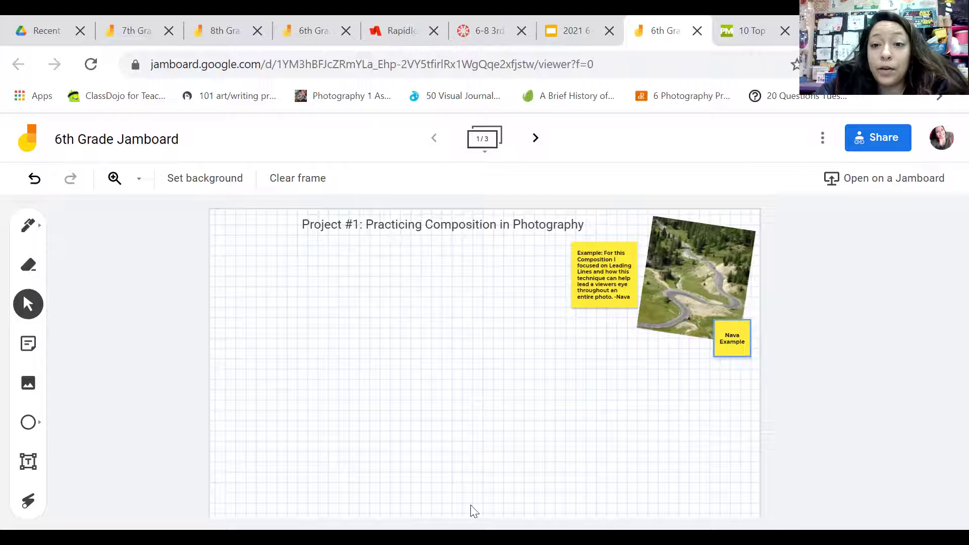
click(716, 336)
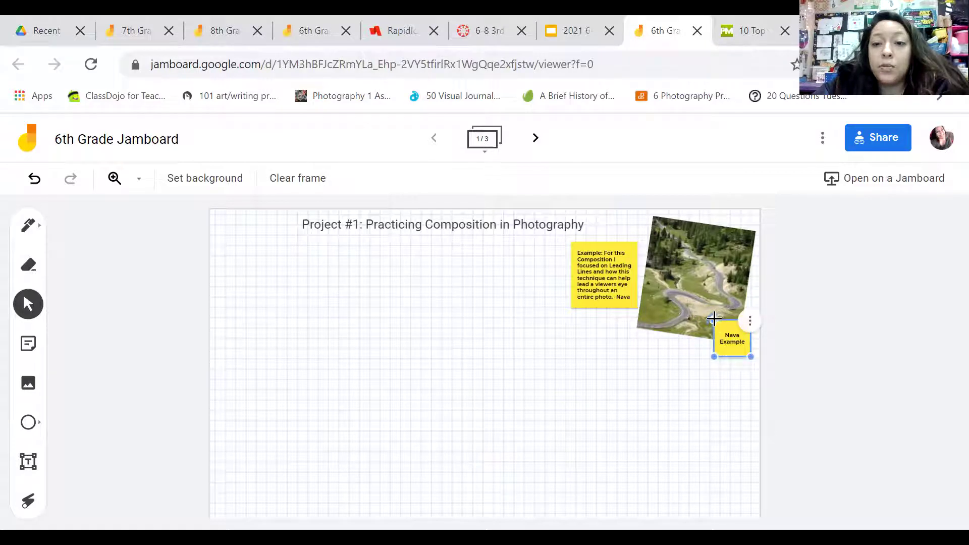
right_click(680, 279)
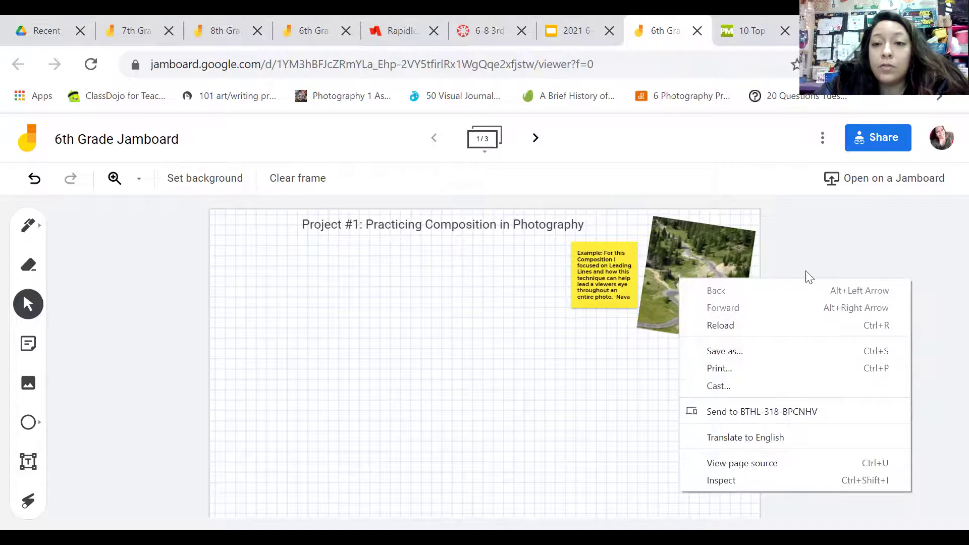
click(811, 252)
Shrink the small example note at the photo's corner slightly and enlarge the Leading Lines explanation note beside the photo
click(734, 335)
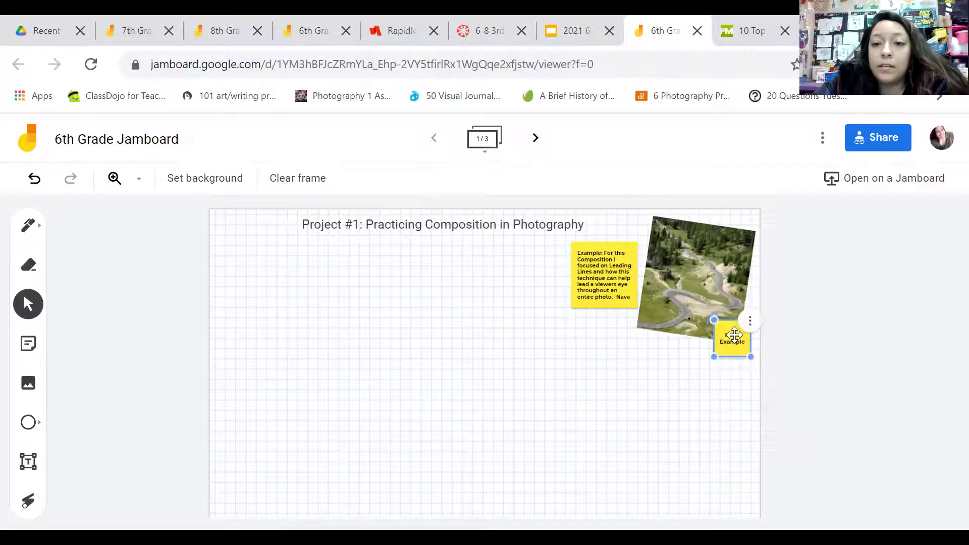
drag(713, 357, 708, 334)
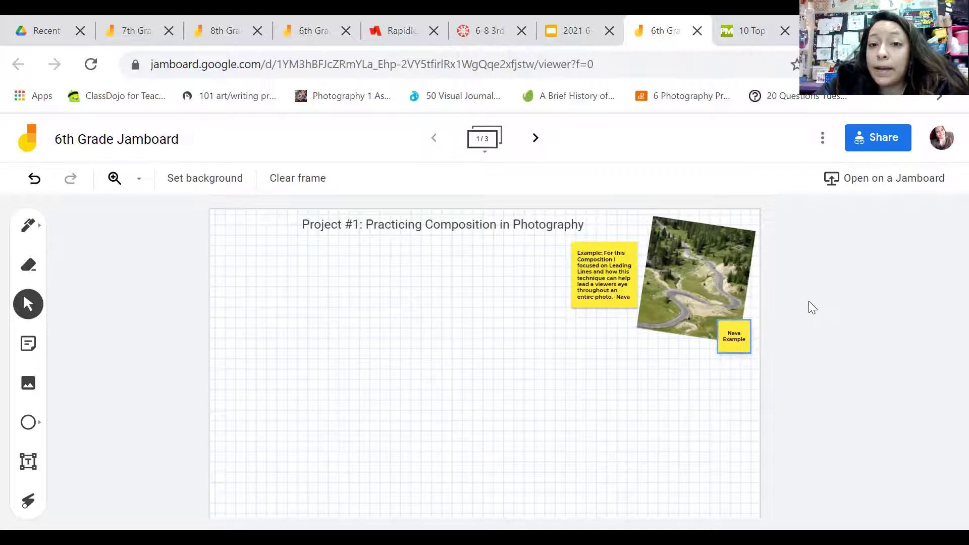
click(597, 295)
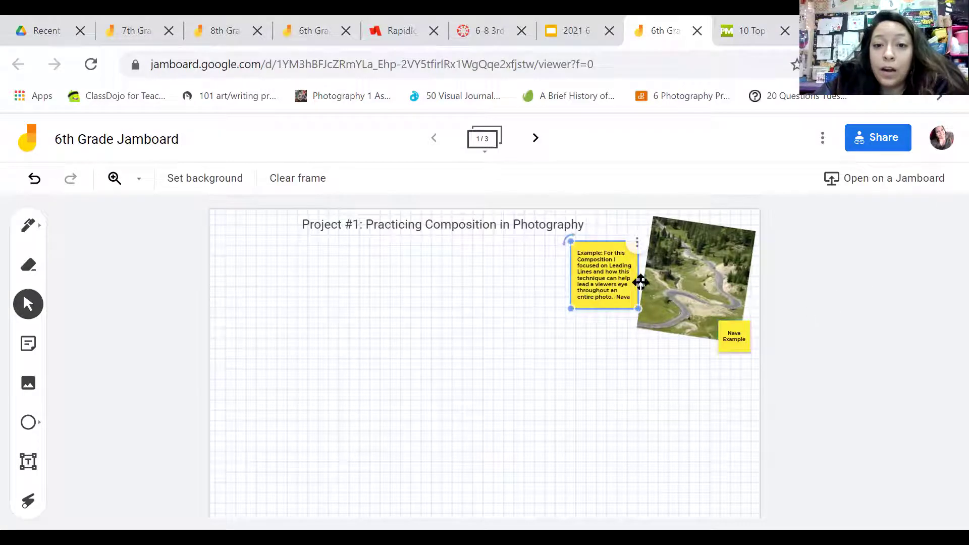
drag(638, 309, 643, 314)
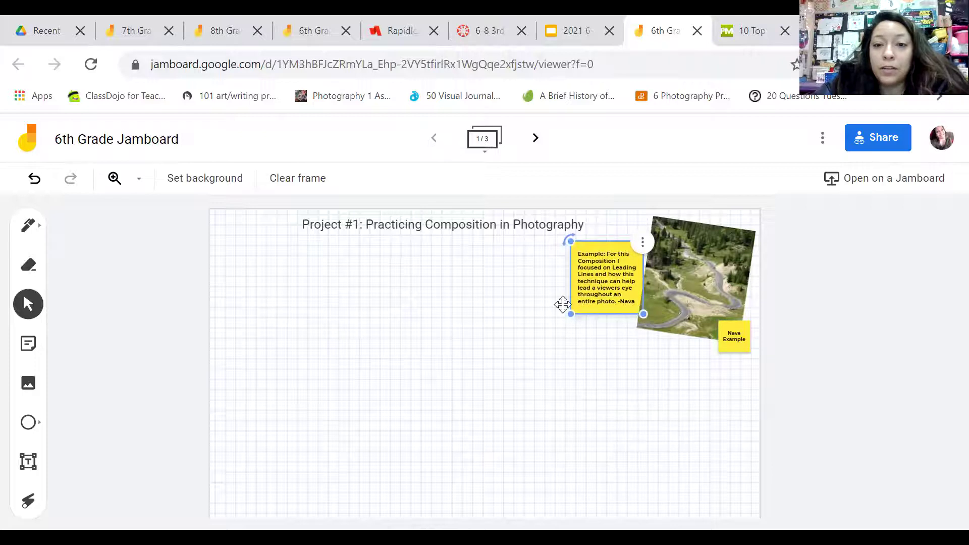
click(495, 340)
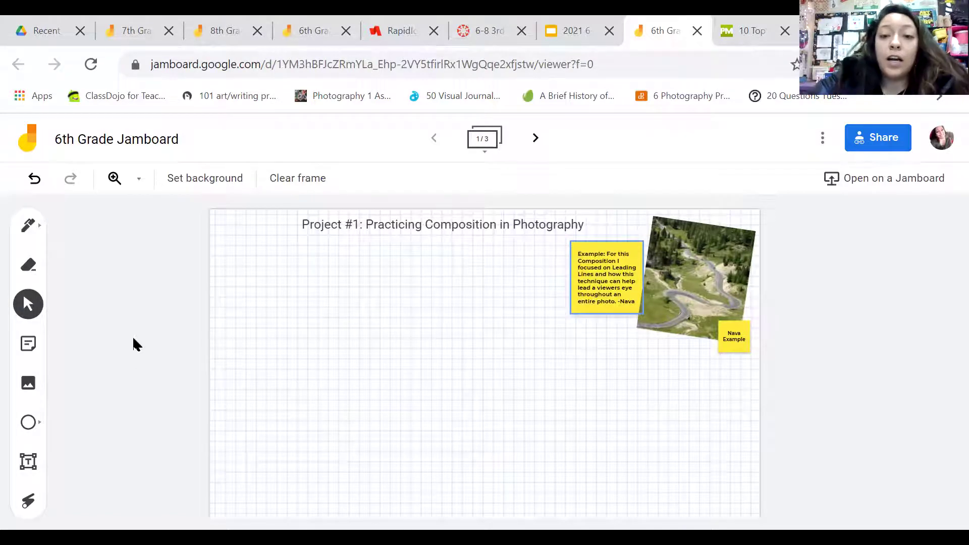
click(586, 273)
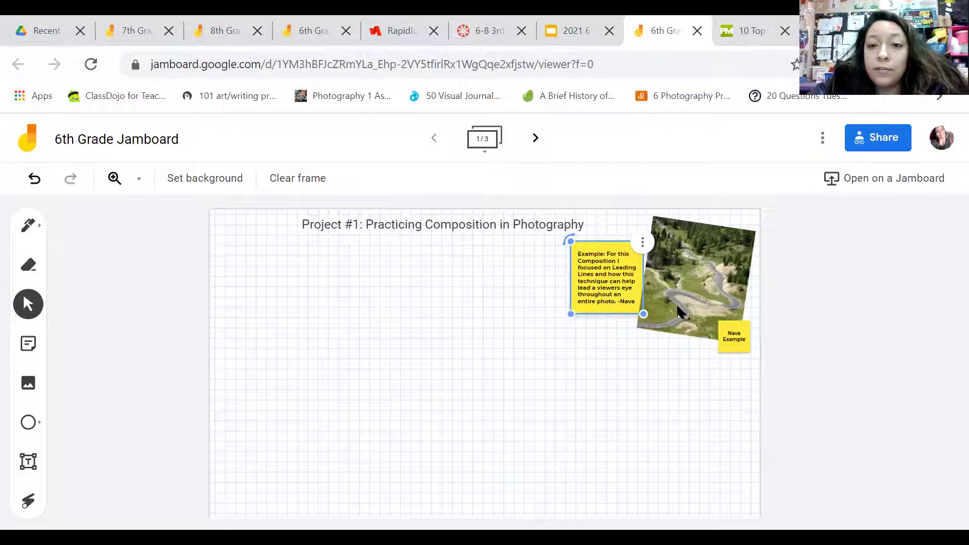
click(642, 326)
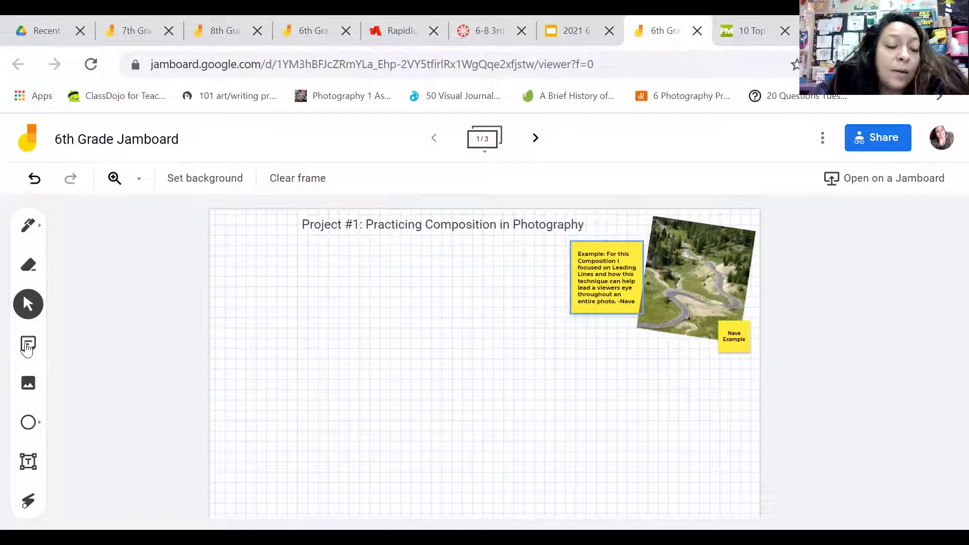
click(27, 347)
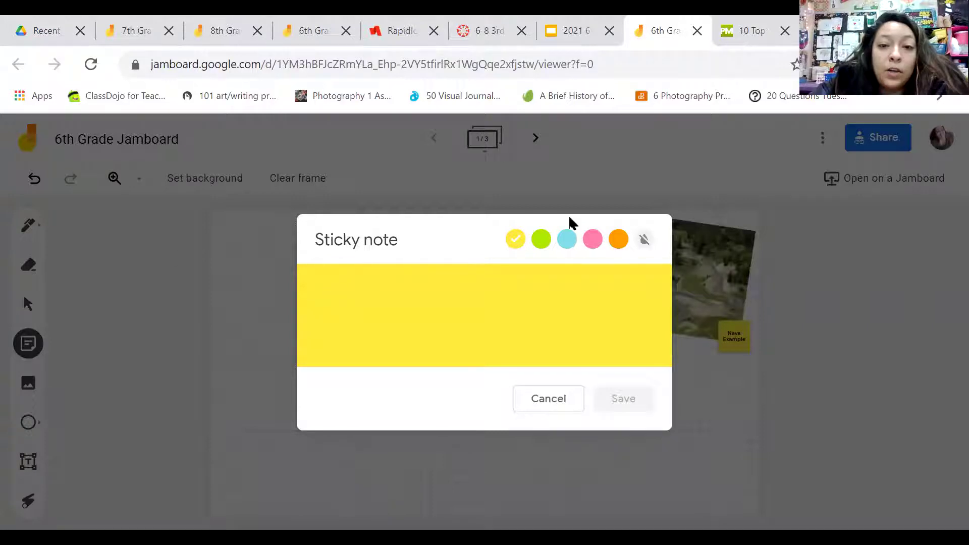
click(567, 239)
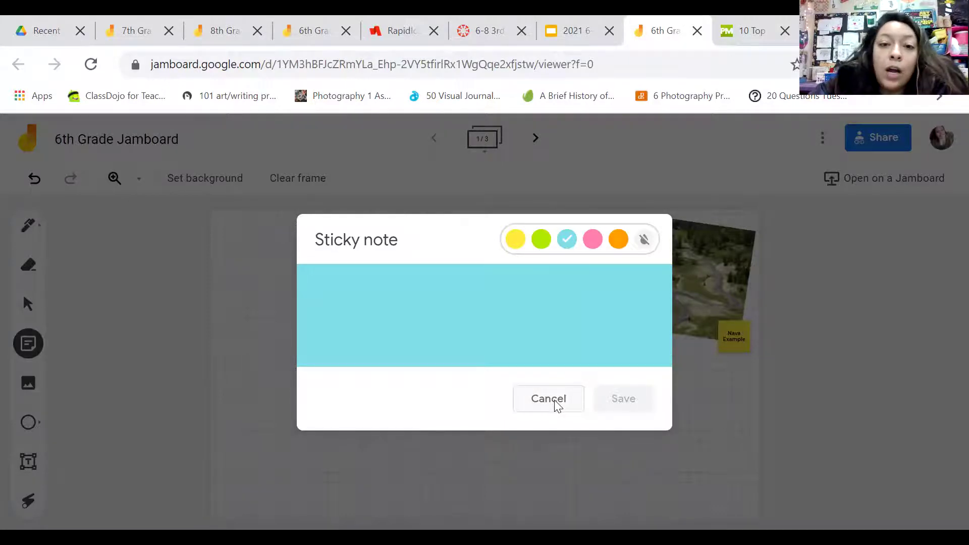
click(473, 283)
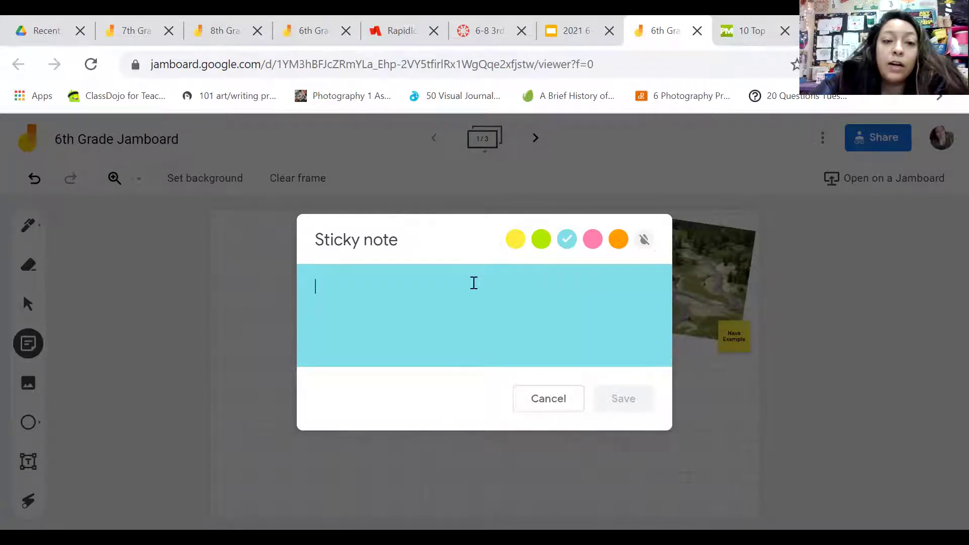
text(EKfOWFijvgfi)
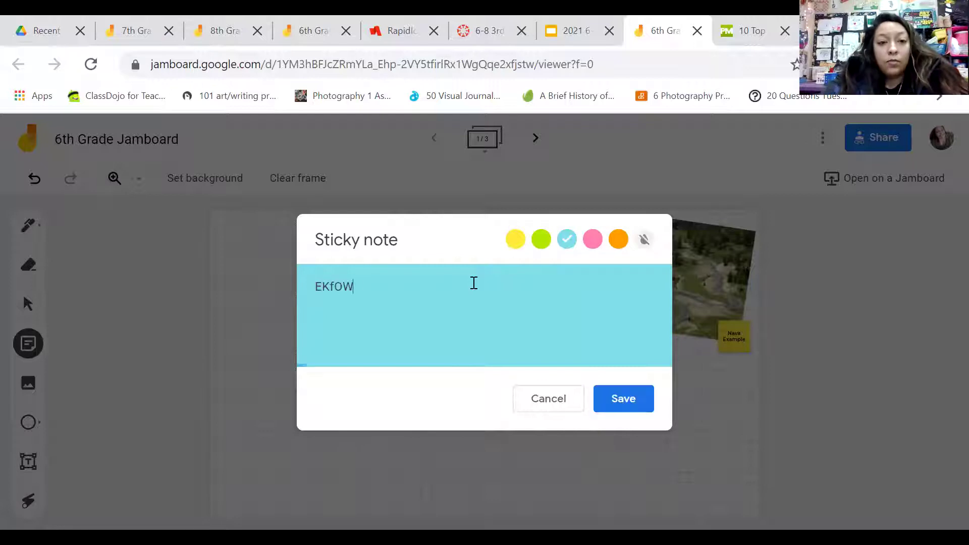
key(BackSpace)
key(BackSpace)
key(BackSpace)
key(BackSpace)
key(BackSpace)
key(BackSpace)
key(BackSpace)
key(BackSpace)
key(BackSpace)
key(BackSpace)
key(BackSpace)
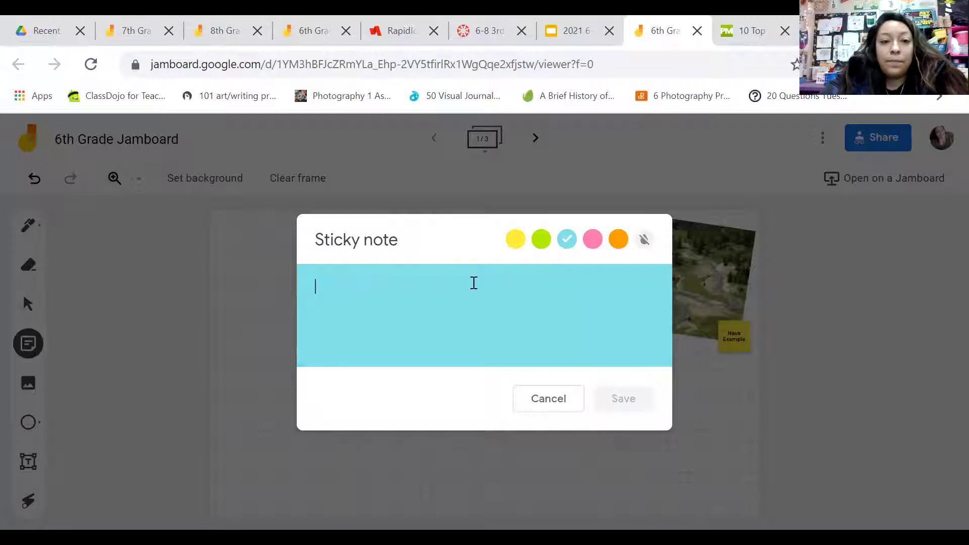
click(568, 402)
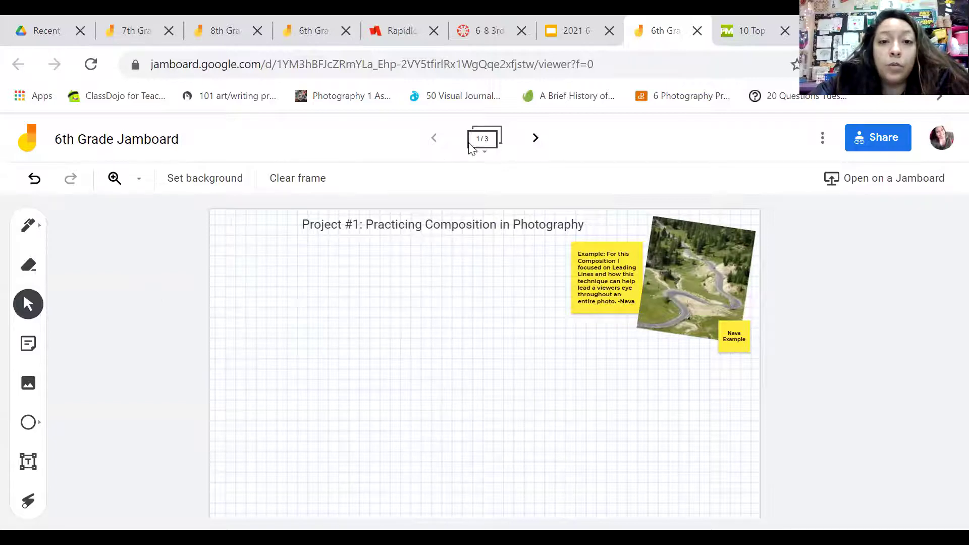
Look at the Jamboard's Project #2 frame and return to the slideshow, advancing to the 7th Grade Project 1 slide
click(535, 149)
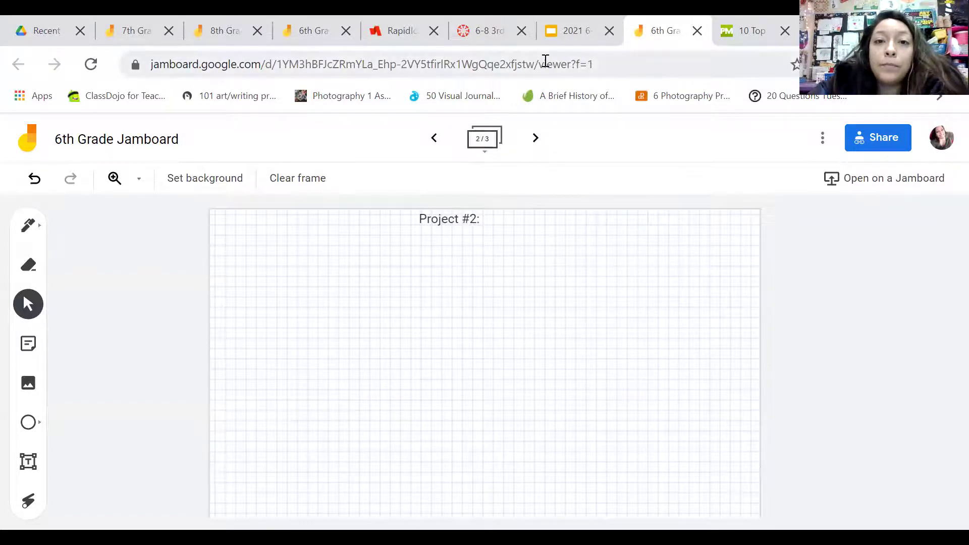
click(560, 44)
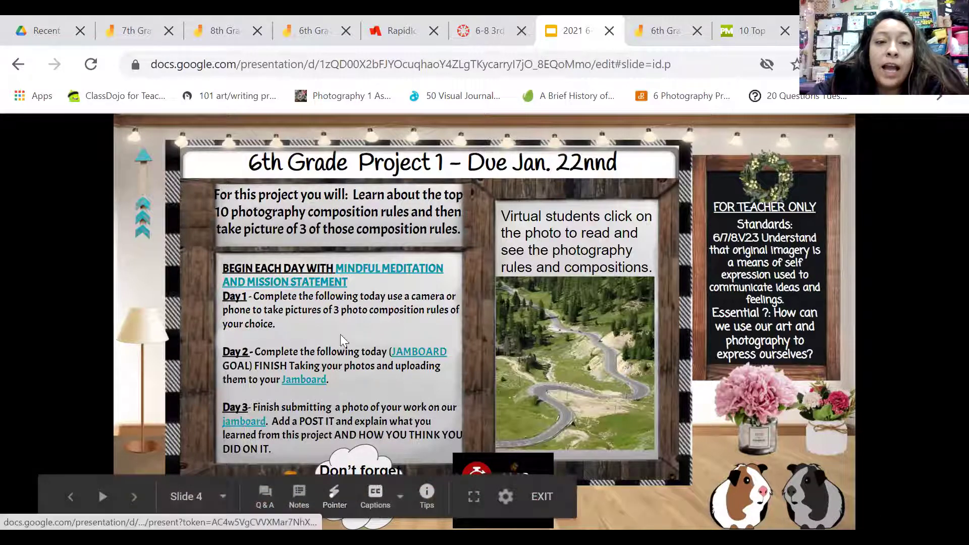
click(347, 385)
click(346, 382)
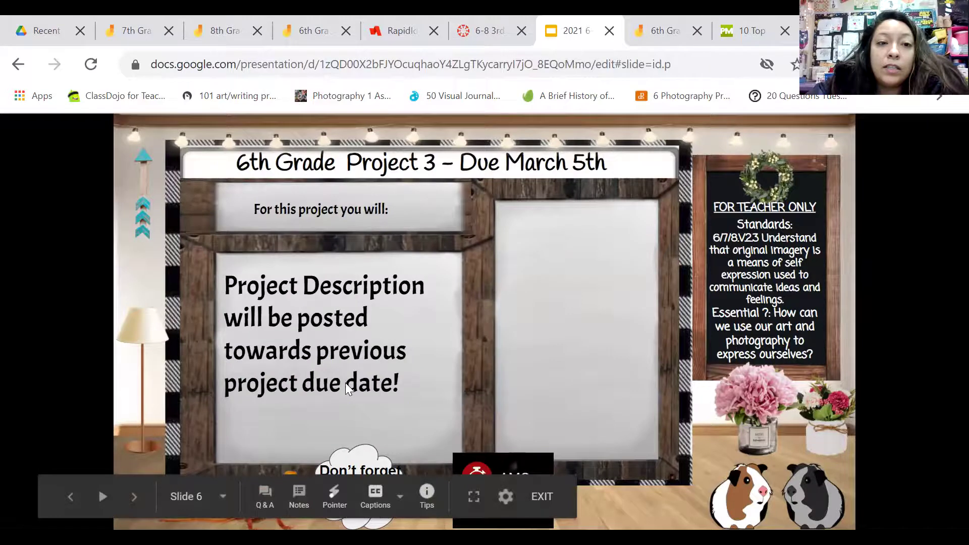
click(345, 383)
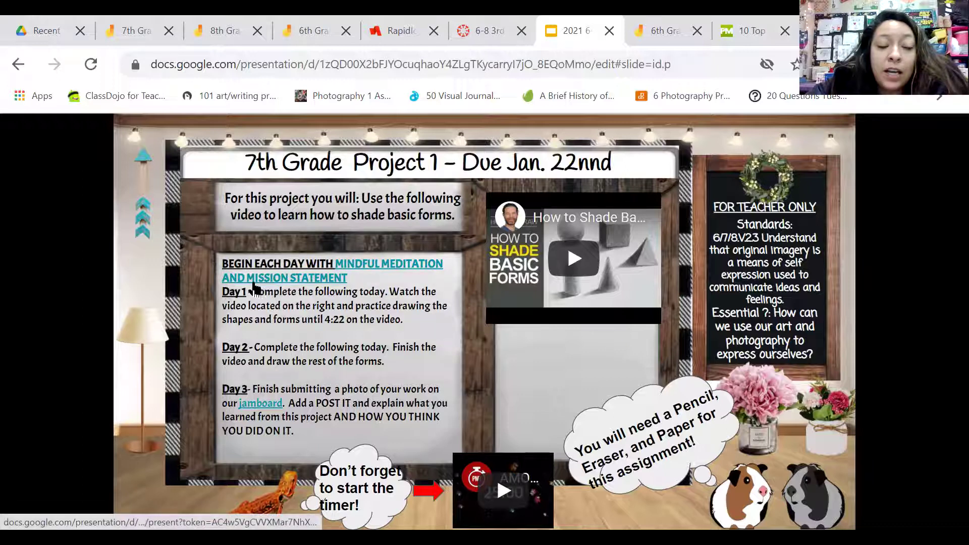
View the linked mindful meditation and mission statement slide and return to the 7th Grade Project 1 slide
click(317, 282)
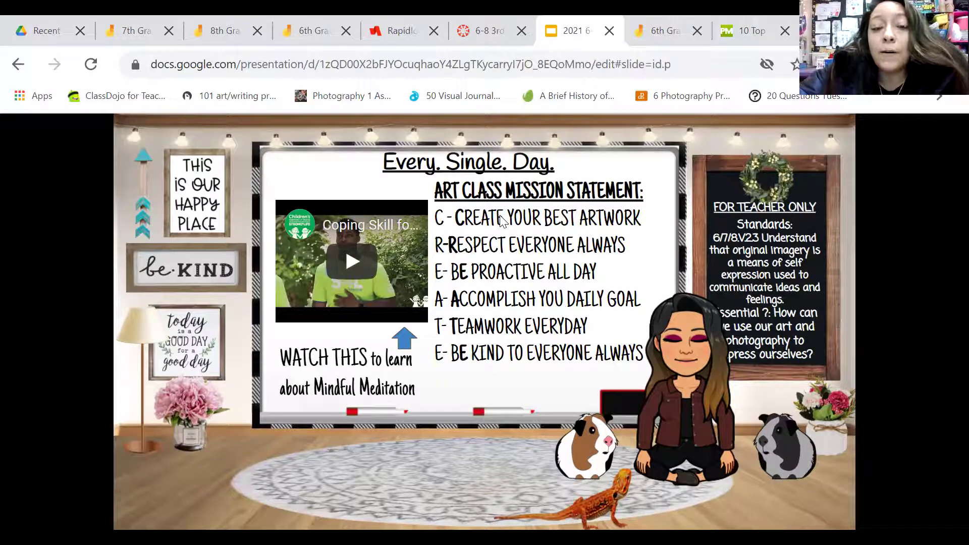
mouse_move(442, 419)
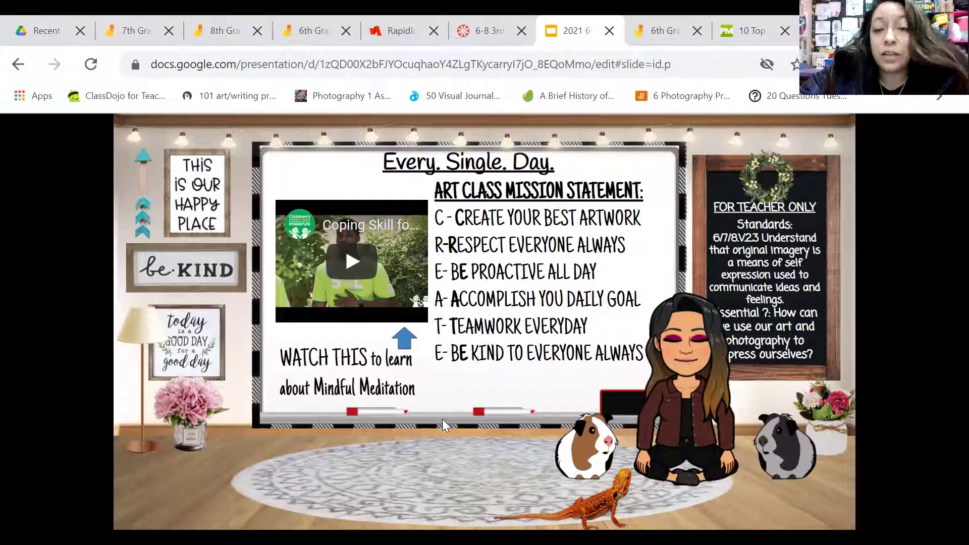
key(Right)
key(Right)
key(Right)
key(Right)
key(Right)
key(Right)
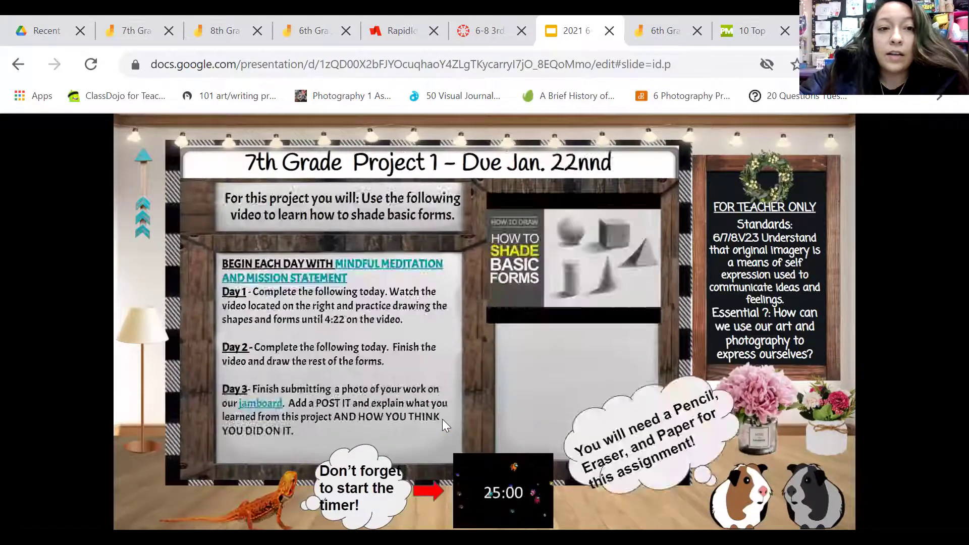
key(Left)
key(Left)
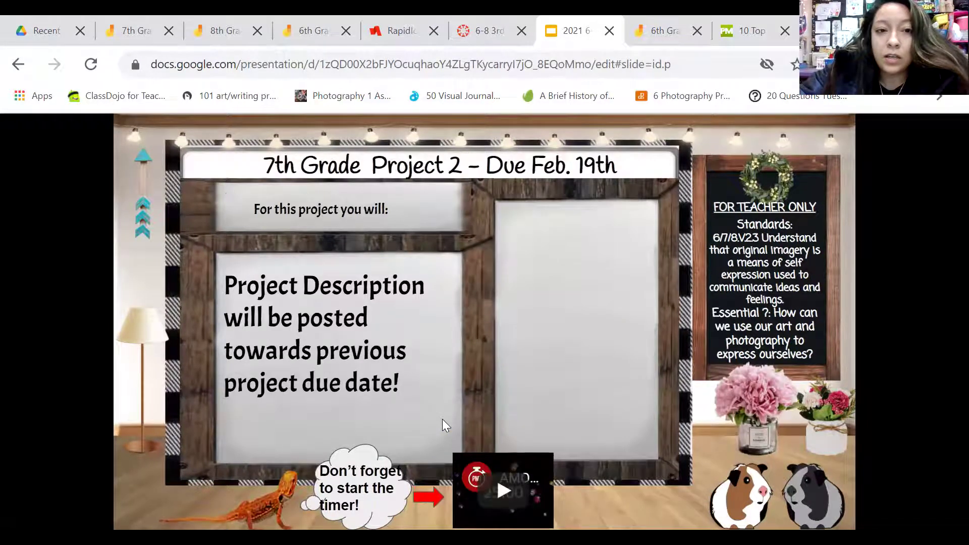
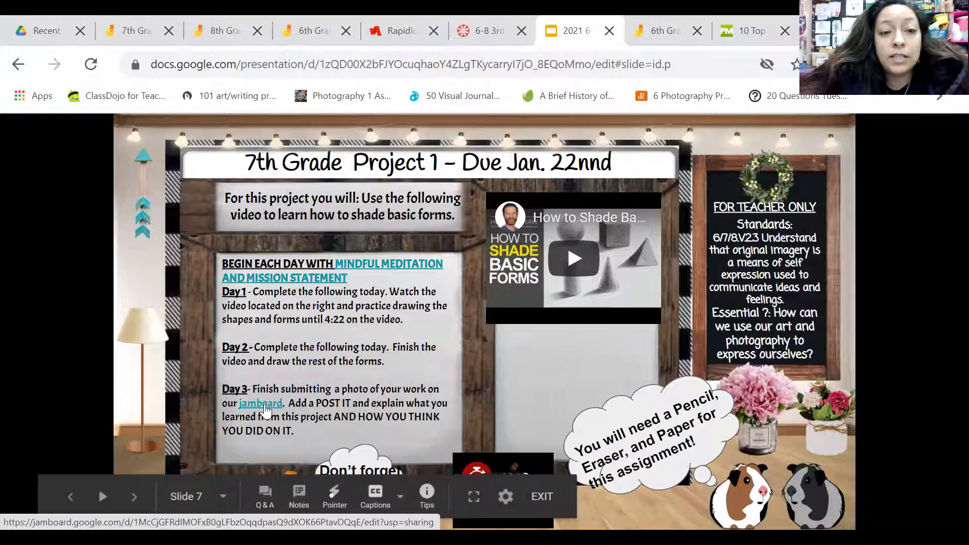
Open the Jamboard linked in the 7th Grade Day 3 instructions and point out the shaded basic forms drawing
click(265, 409)
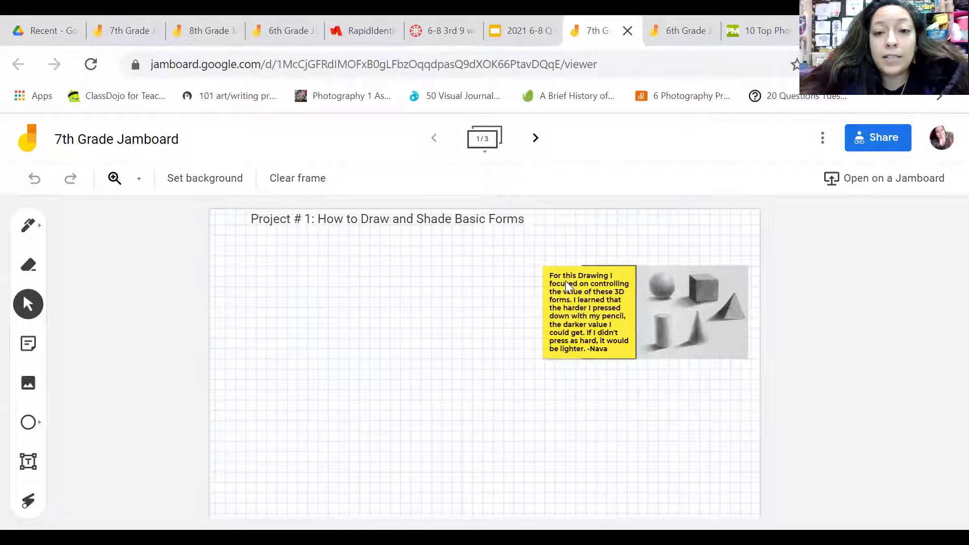
click(697, 299)
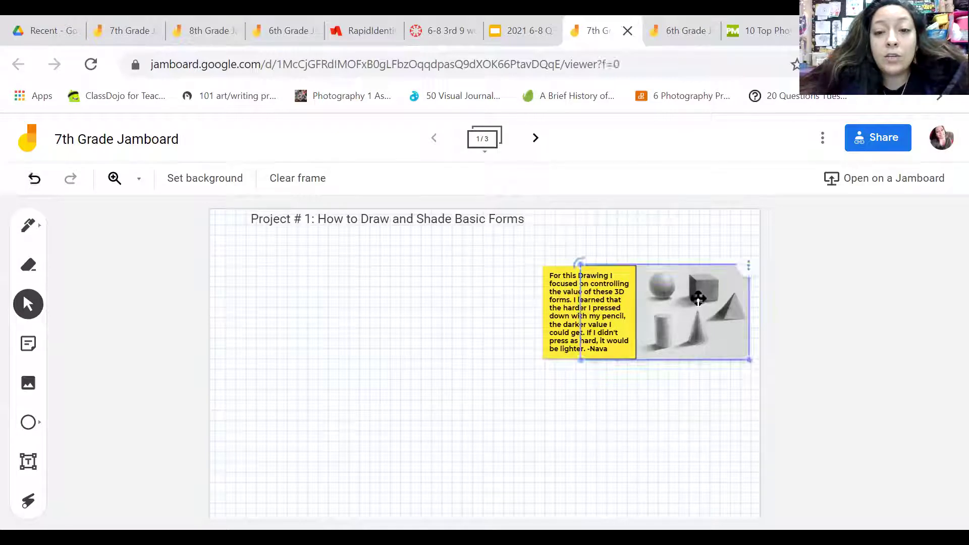
right_click(817, 319)
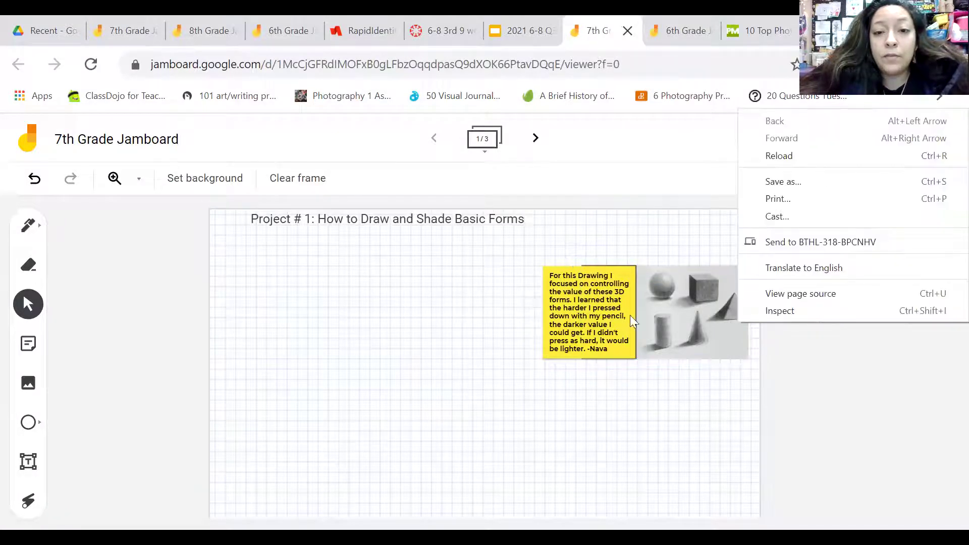
Nudge the yellow explanation note beside the shaded forms drawing slightly to the left
click(599, 319)
mouse_move(600, 319)
mouse_down()
mouse_move(526, 317)
mouse_move(598, 317)
mouse_up()
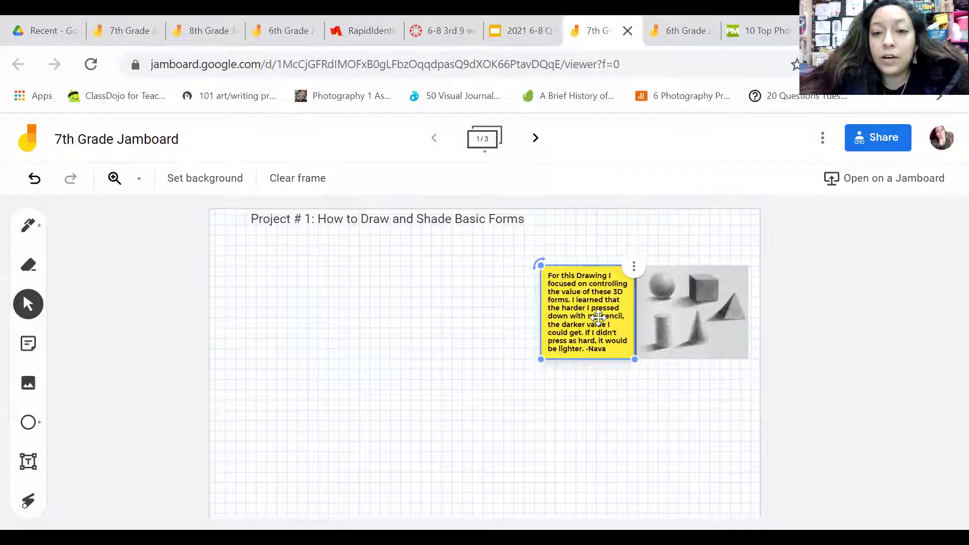
click(328, 522)
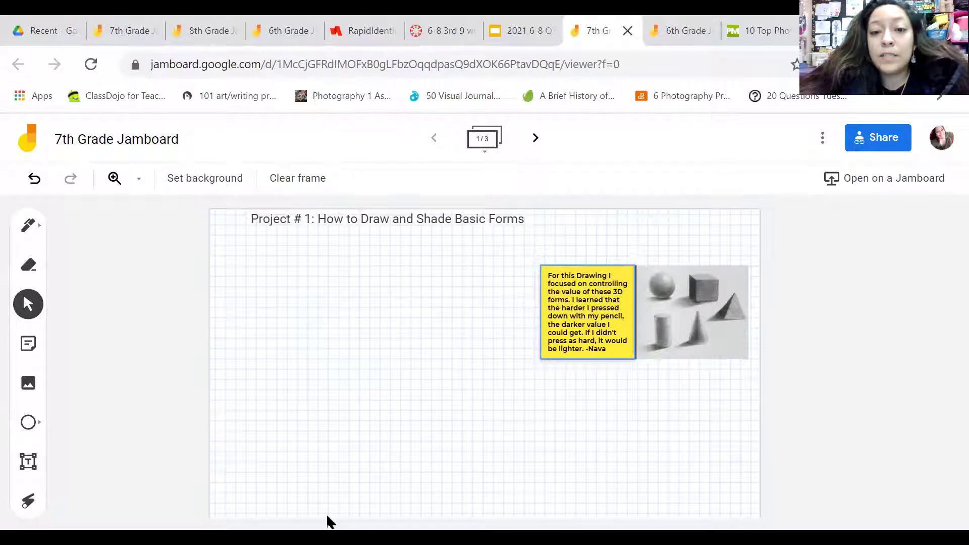
click(545, 334)
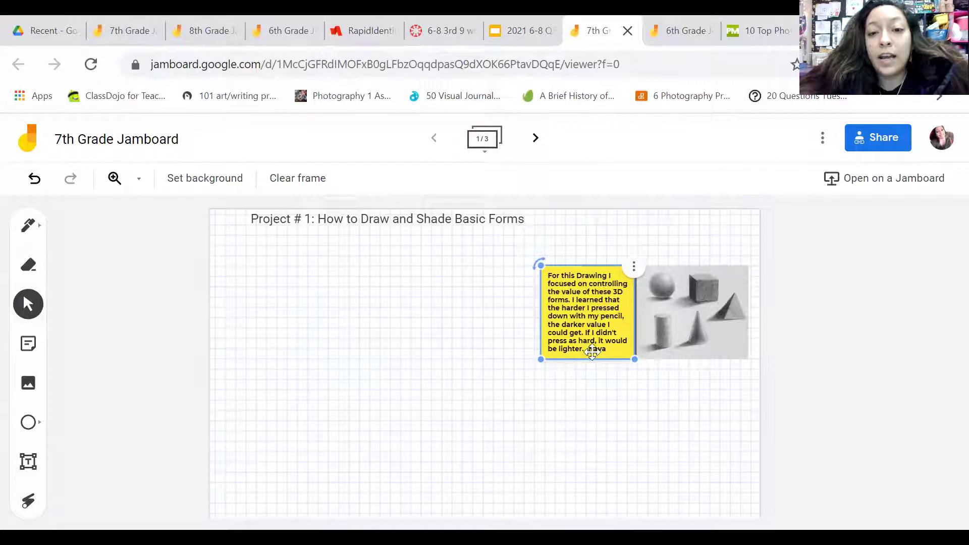
click(488, 379)
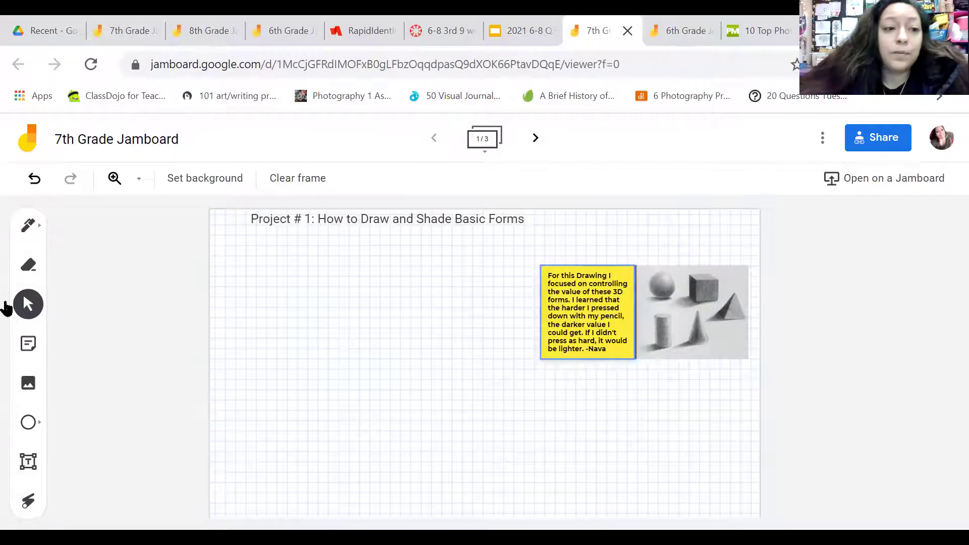
click(31, 351)
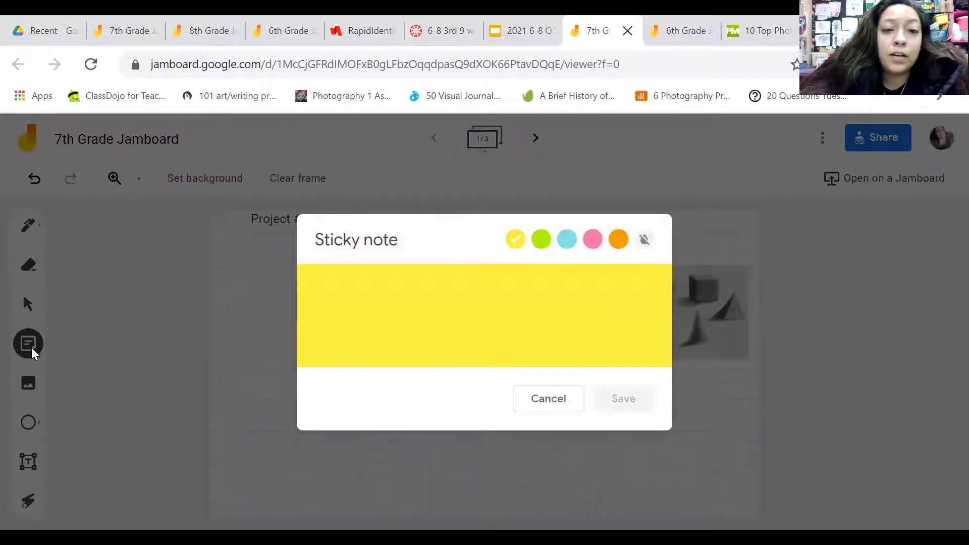
click(592, 242)
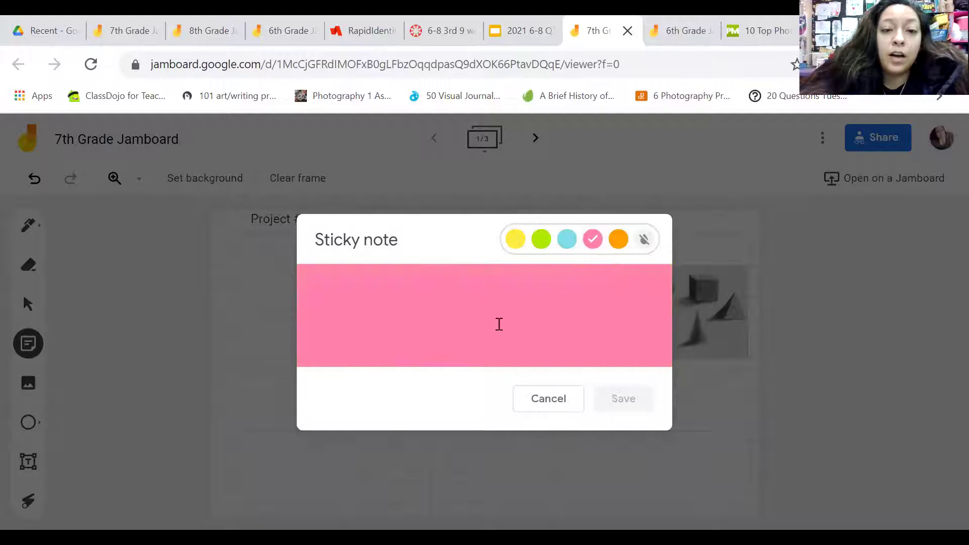
click(539, 393)
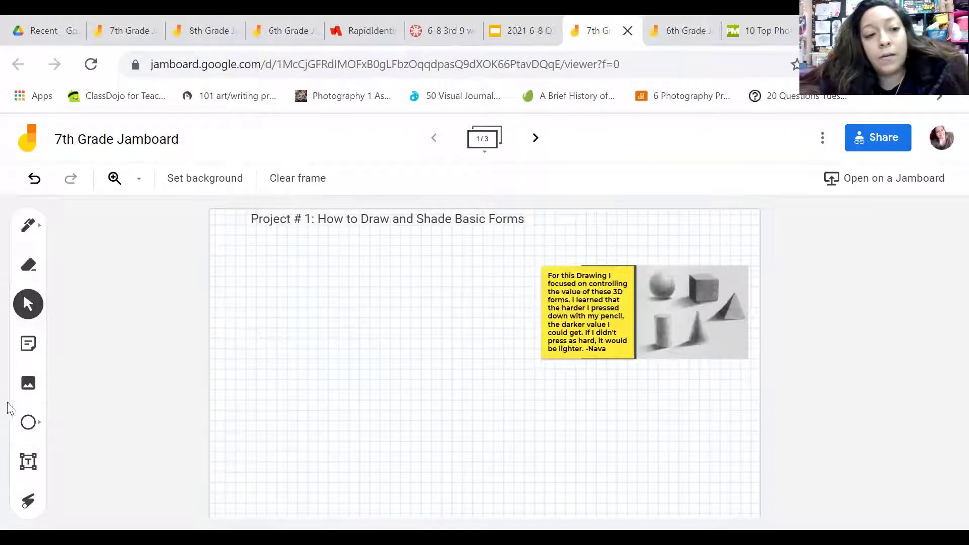
Start a yellow sticky note containing the teacher's surname followed by the word "Example"
click(29, 345)
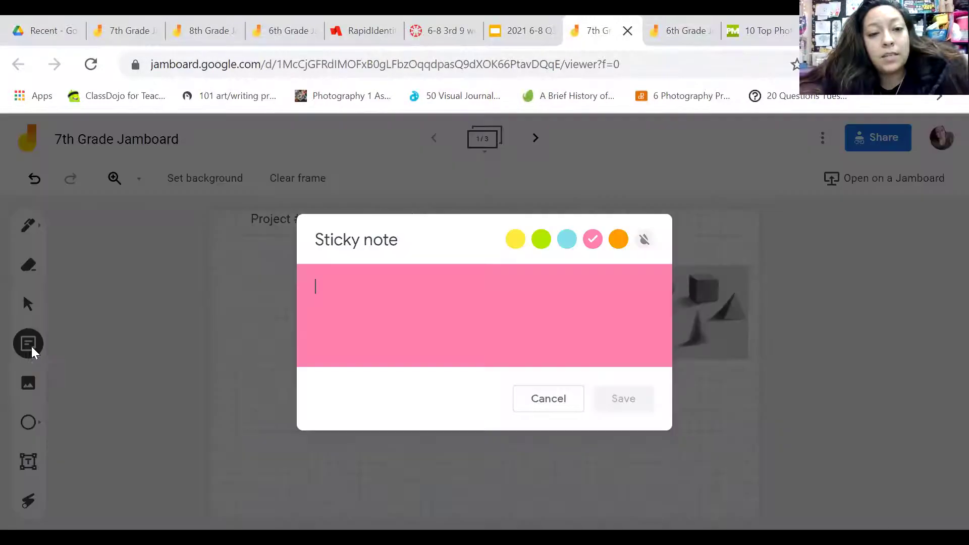
click(513, 237)
click(475, 283)
text(Miss Nava)
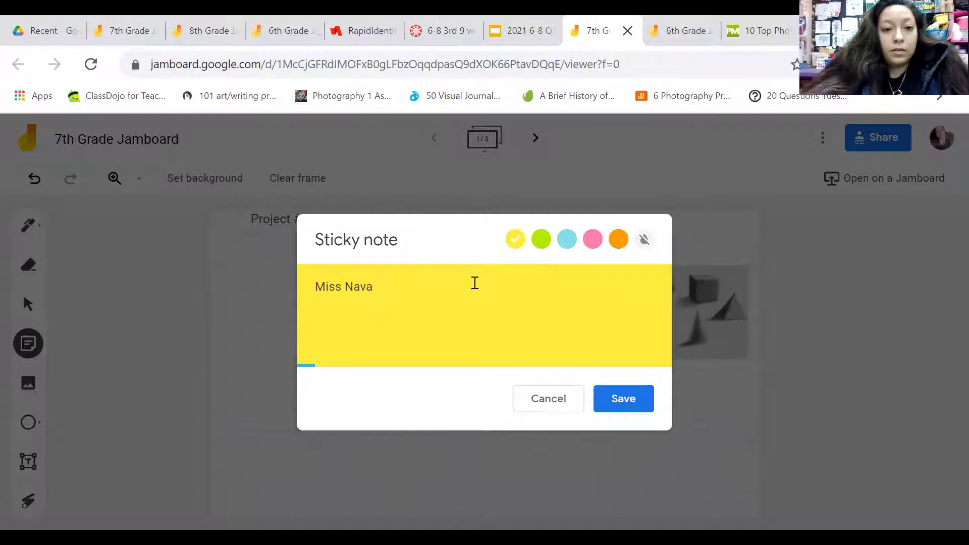
key(BackSpace)
key(BackSpace)
key(BackSpace)
key(BackSpace)
key(BackSpace)
key(BackSpace)
key(BackSpace)
key(BackSpace)
key(BackSpace)
text(Nava Eazamp)
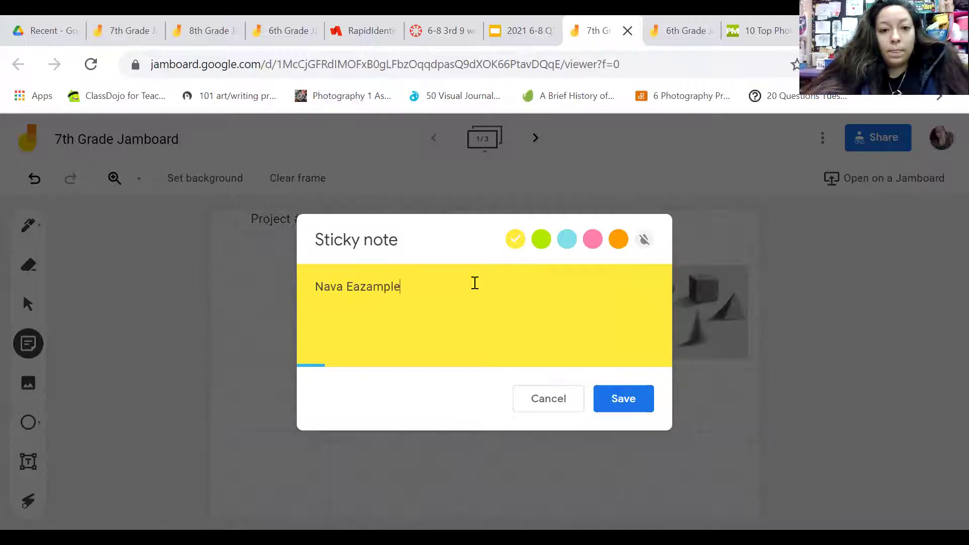
text(le)
click(369, 286)
key(BackSpace)
key(BackSpace)
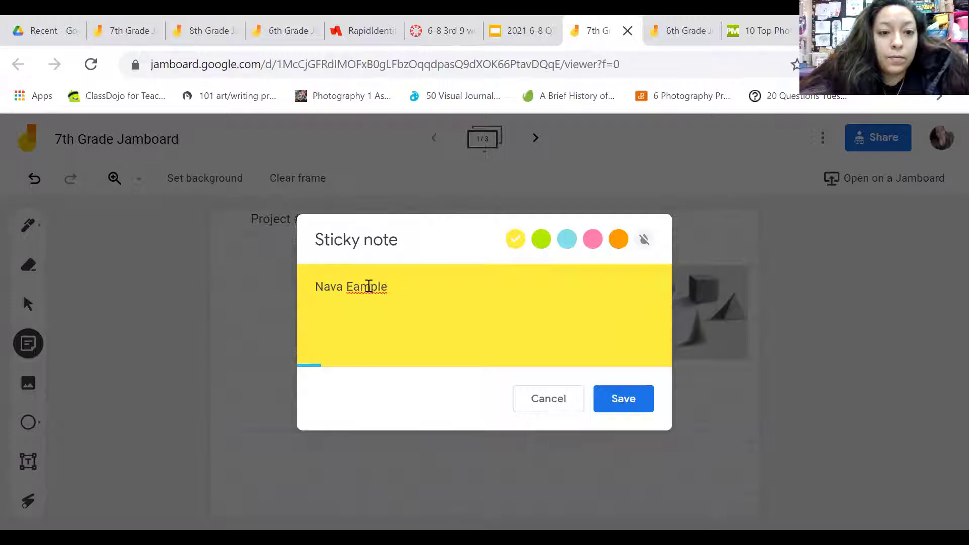
key(BackSpace)
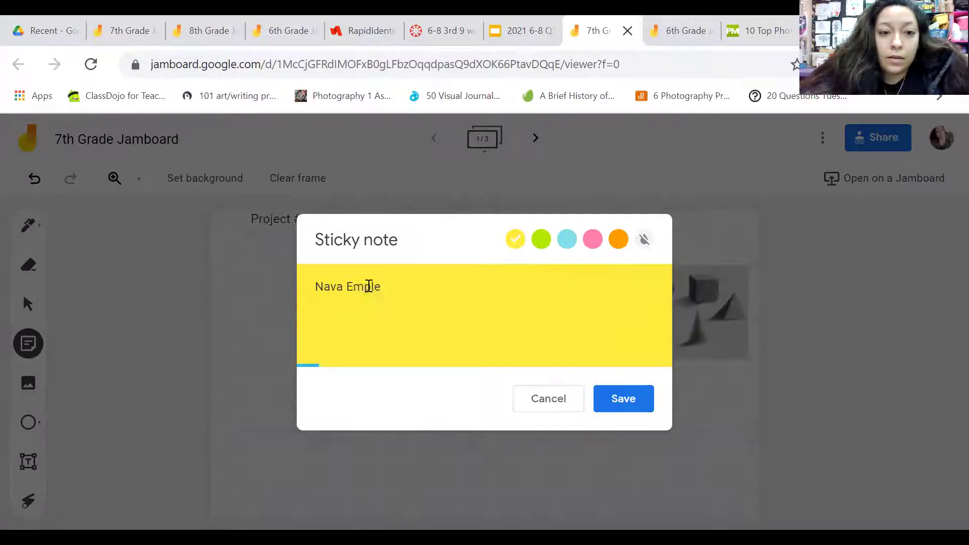
text(xa)
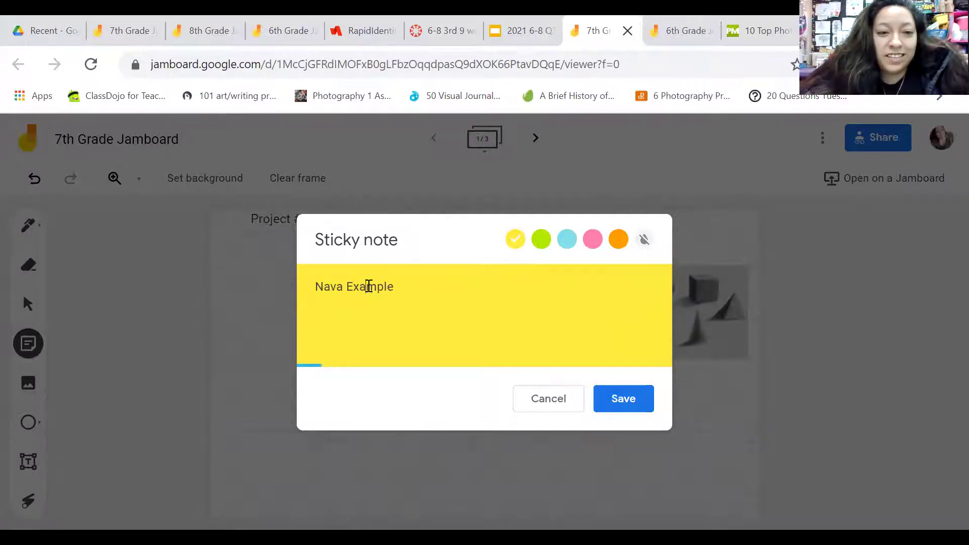
Save the example note and place it at the lower-right corner of the shaded forms drawing
click(622, 393)
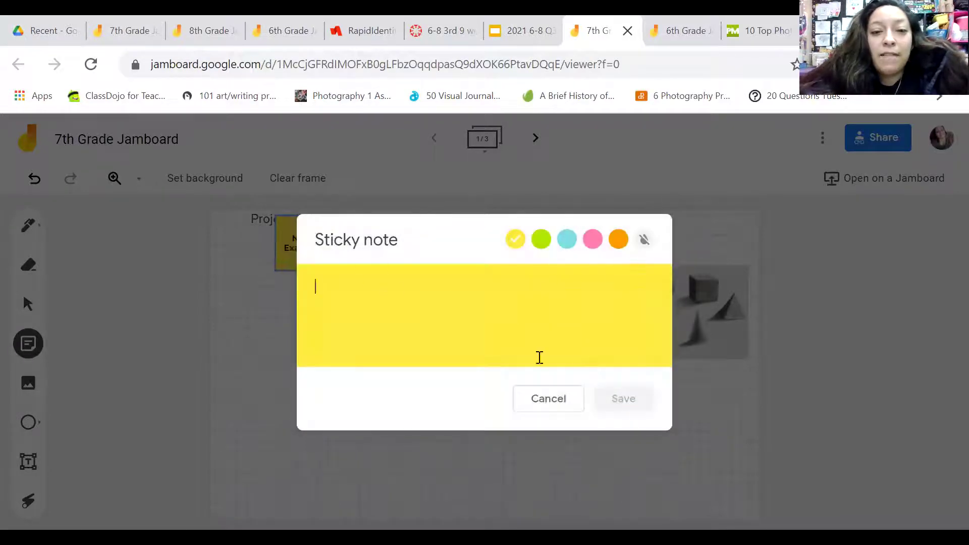
click(560, 397)
drag(293, 241, 716, 376)
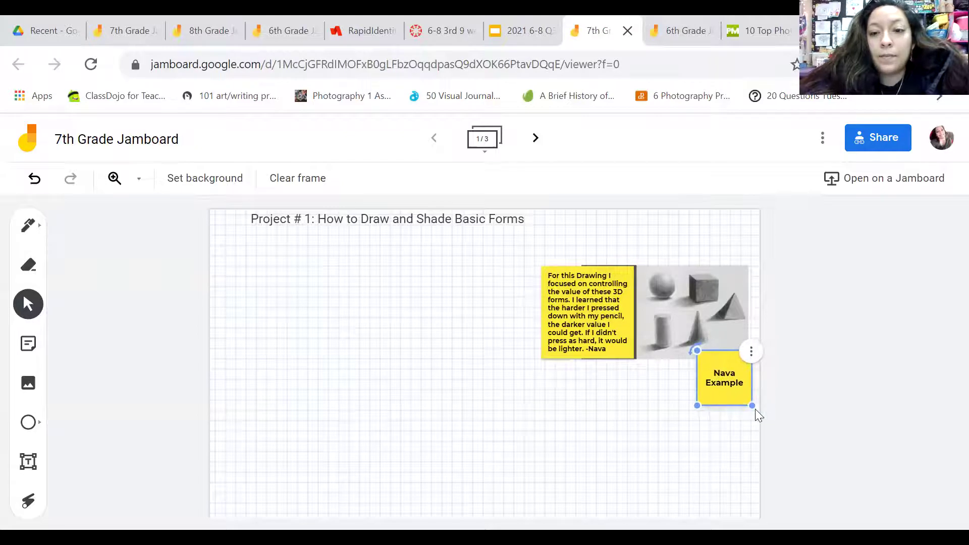